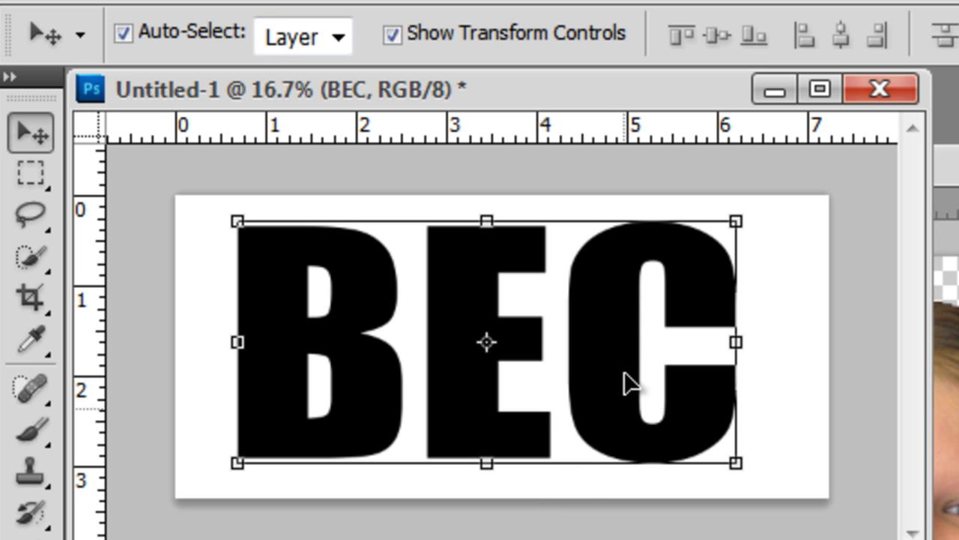
- Tighten the tracking of the large Impact lettering to -80 so the three letters touch
key(t)
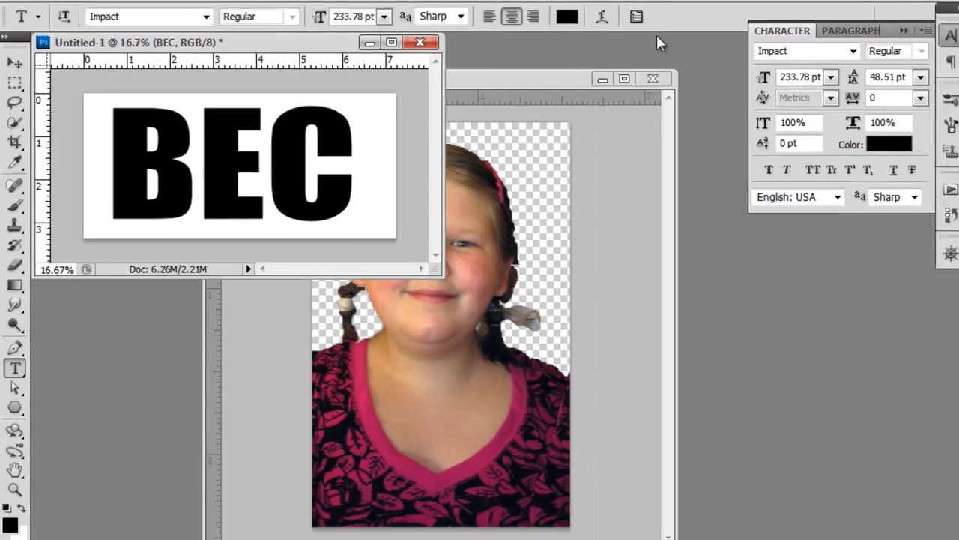
click(633, 18)
click(633, 18)
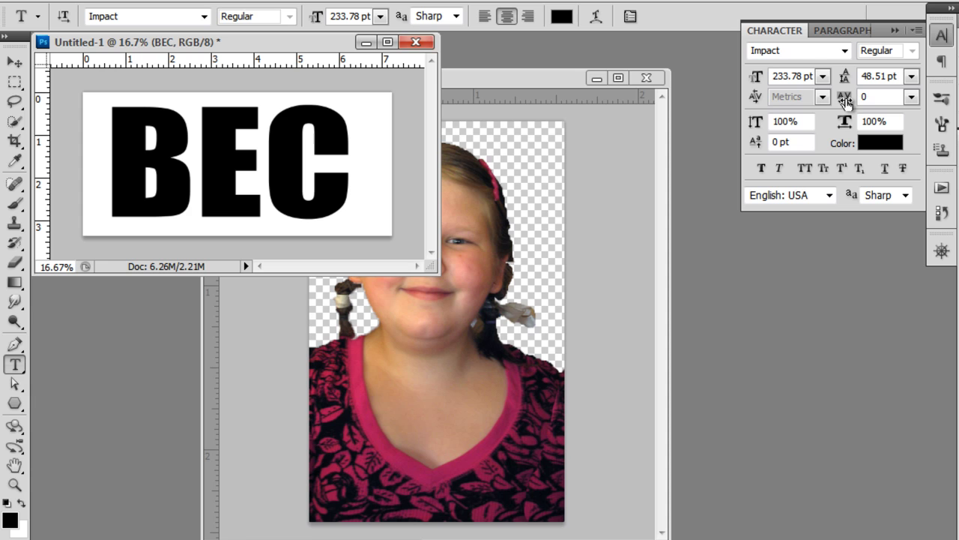
drag(845, 103, 843, 104)
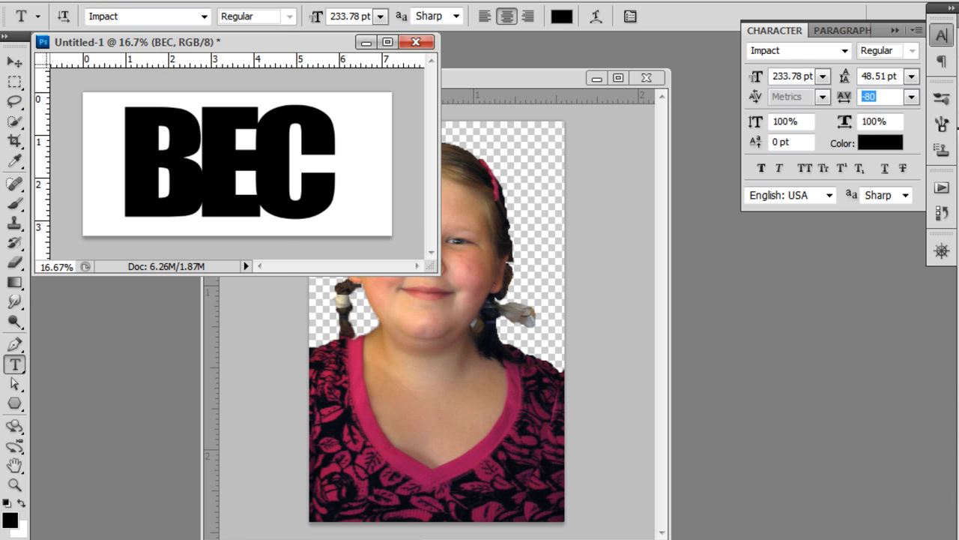
- Define a brush preset from the tightened Impact lettering, naming it with the short first name and a suffix for dark
click(52, 0)
mouse_move(112, 1)
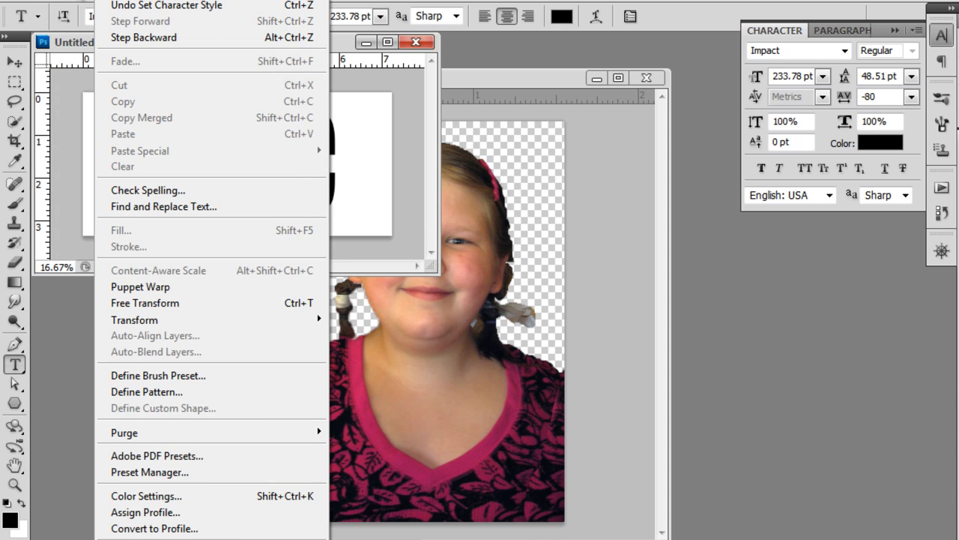
click(157, 377)
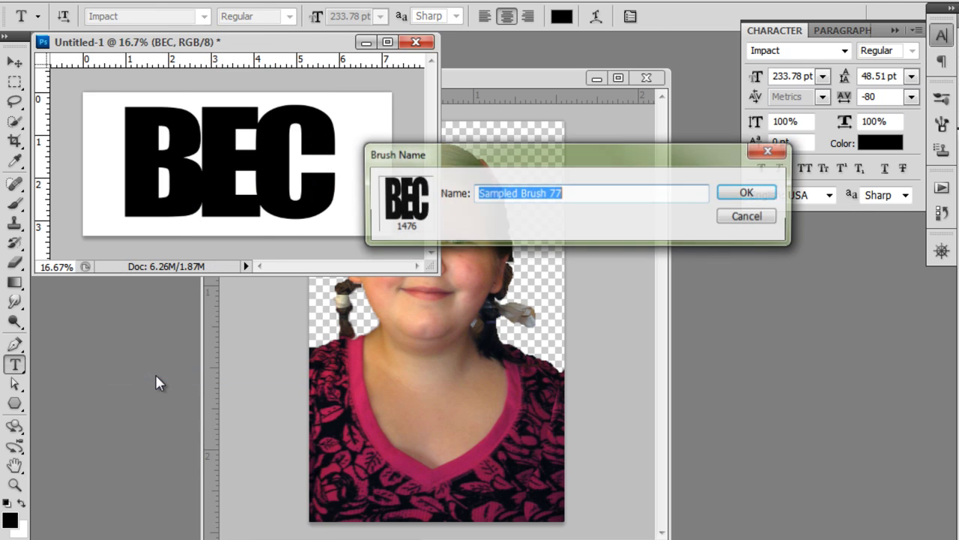
text(b)
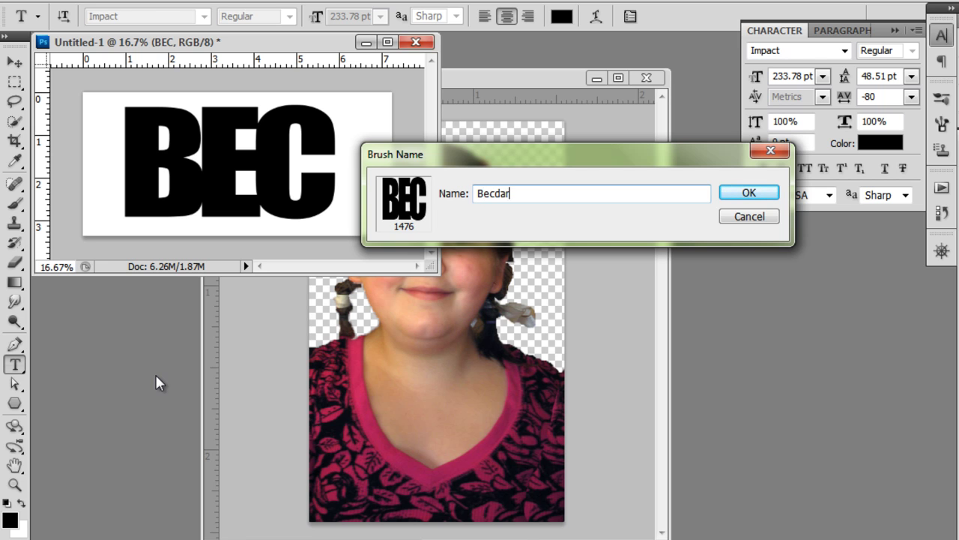
click(750, 194)
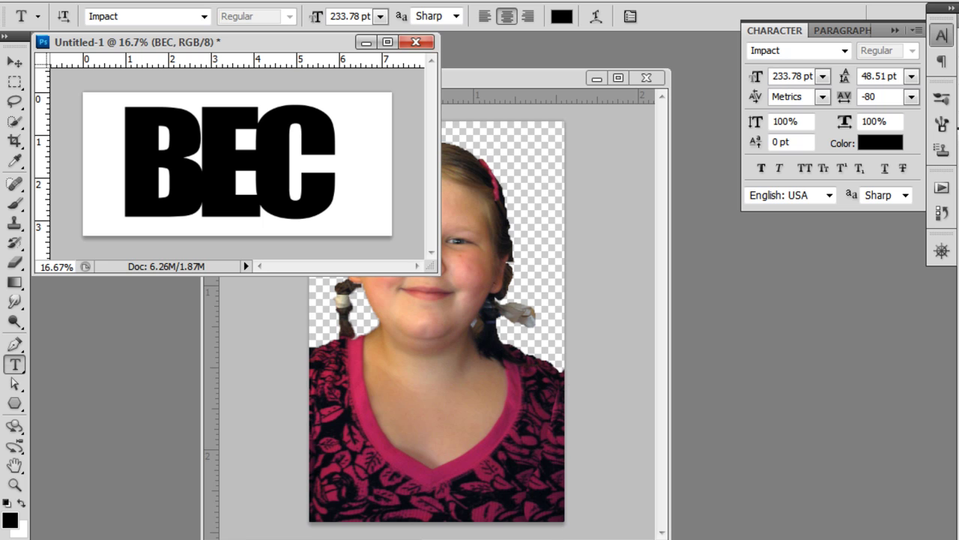
- Duplicate the text layer and change the lettering's font to Chicken Basket
key(ctrl+shift+alt+n)
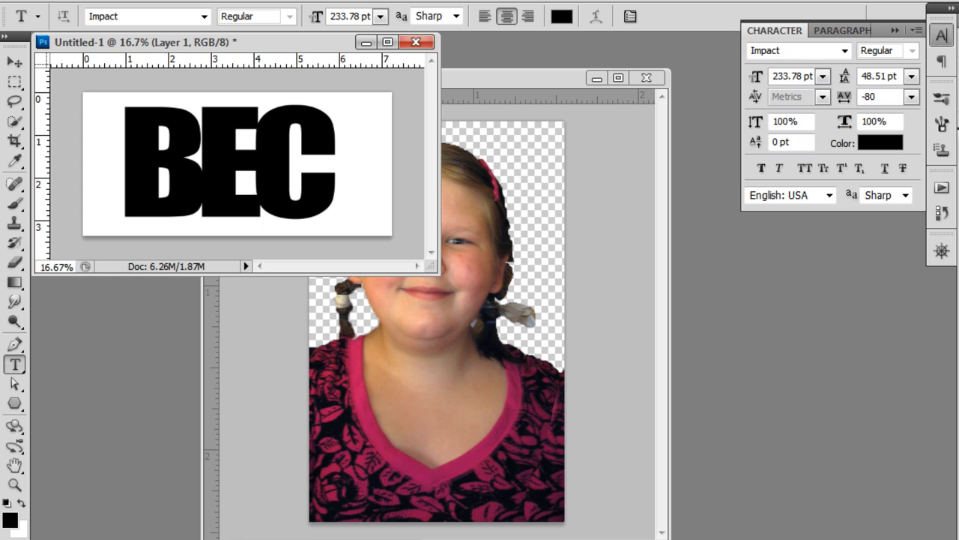
key(ctrl+z)
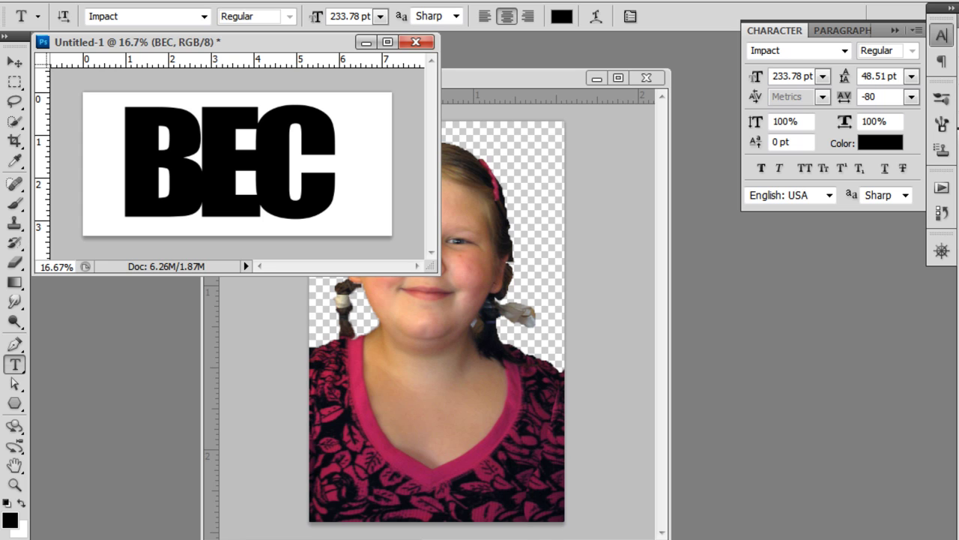
key(ctrl+j)
key(ctrl+i)
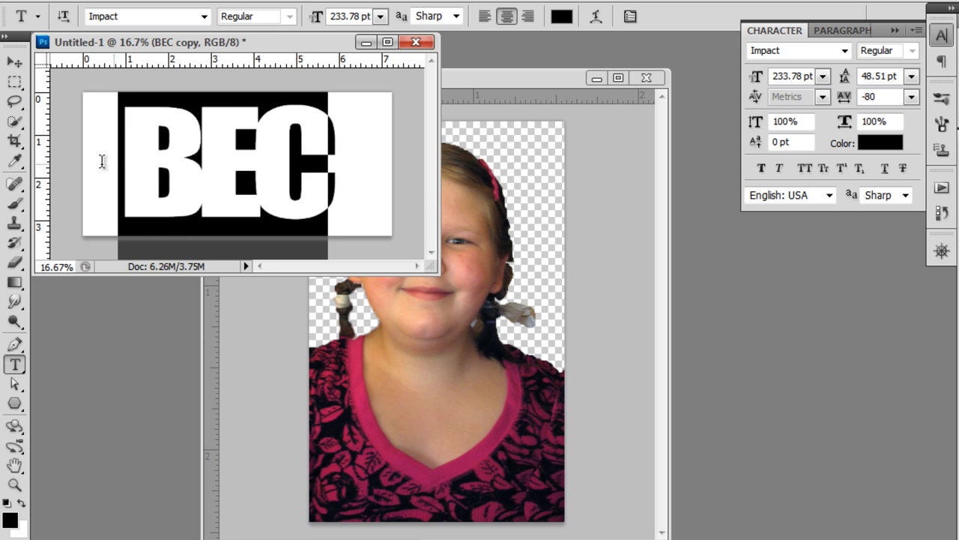
click(203, 16)
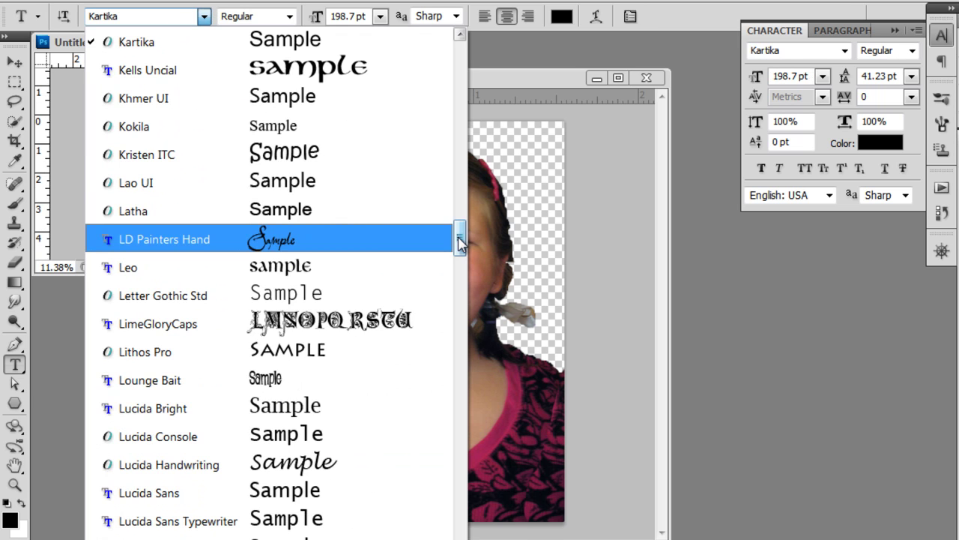
scroll(459, 217, up, 5)
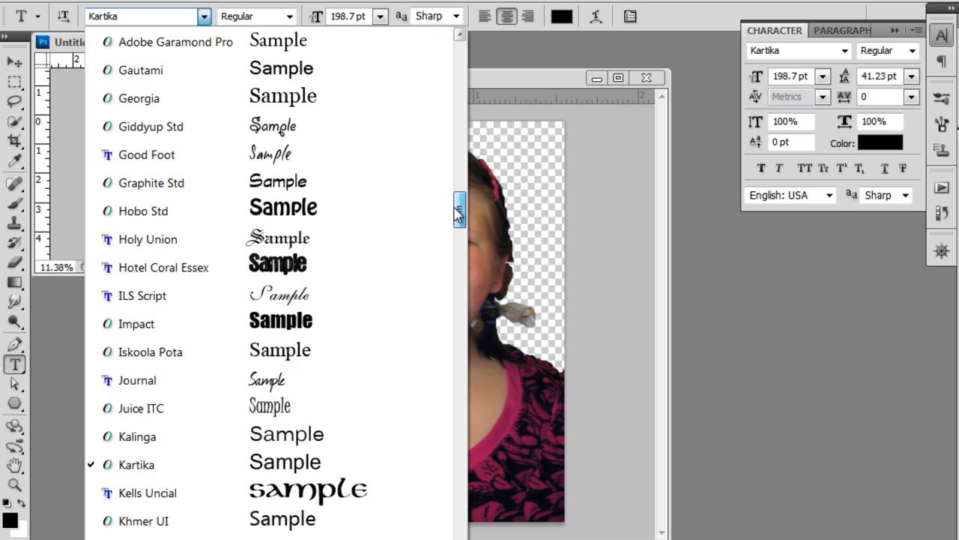
drag(459, 213, 444, 144)
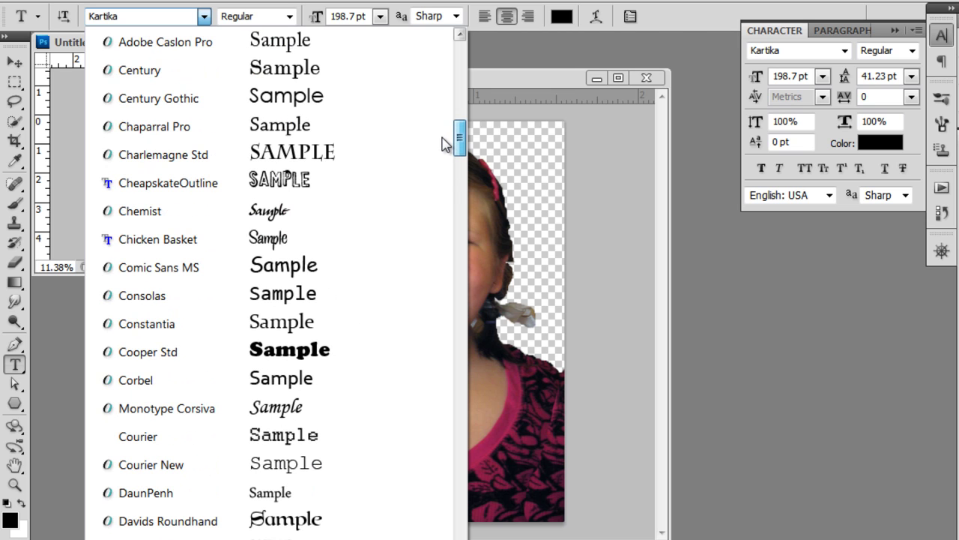
click(293, 240)
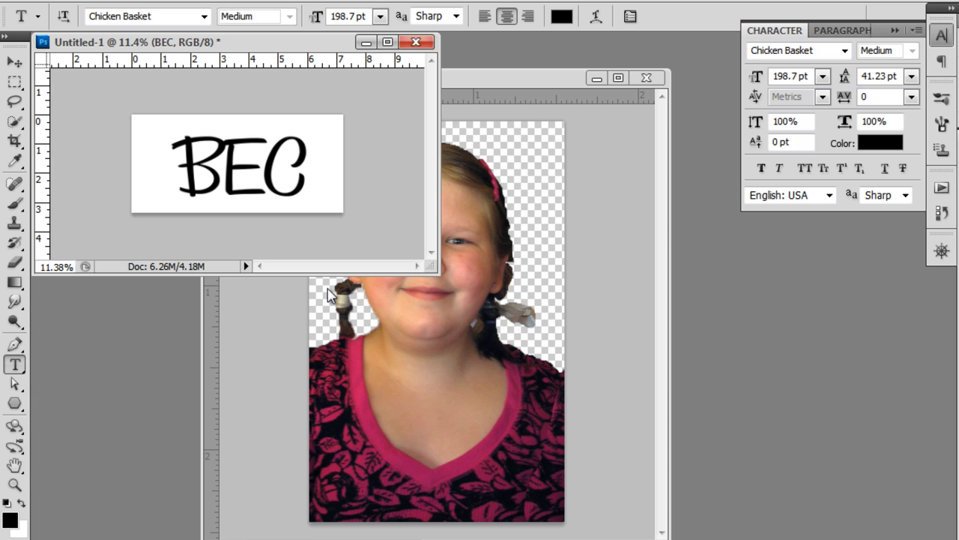
- Retype the Chicken Basket text as the full first name in mixed case and move it up to fit the canvas
drag(302, 172, 239, 175)
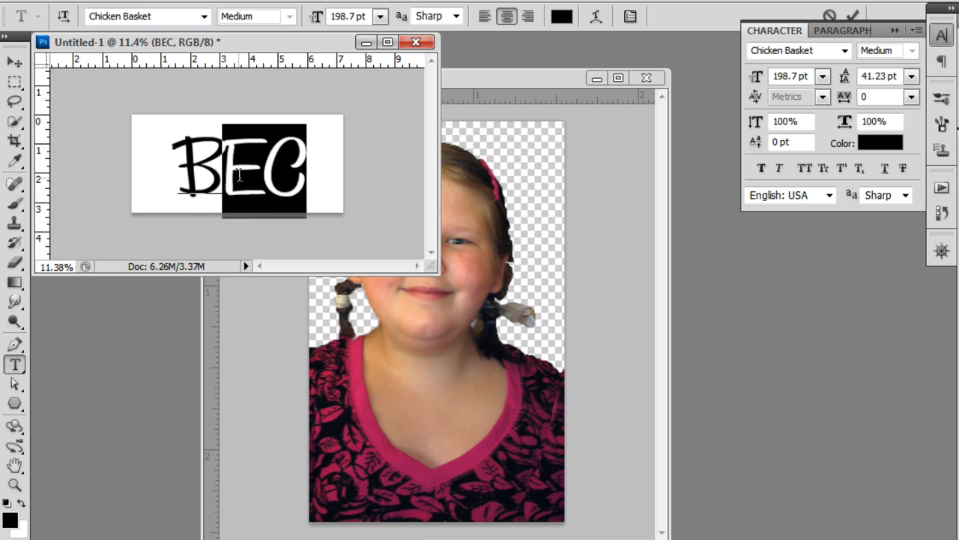
text(ec)
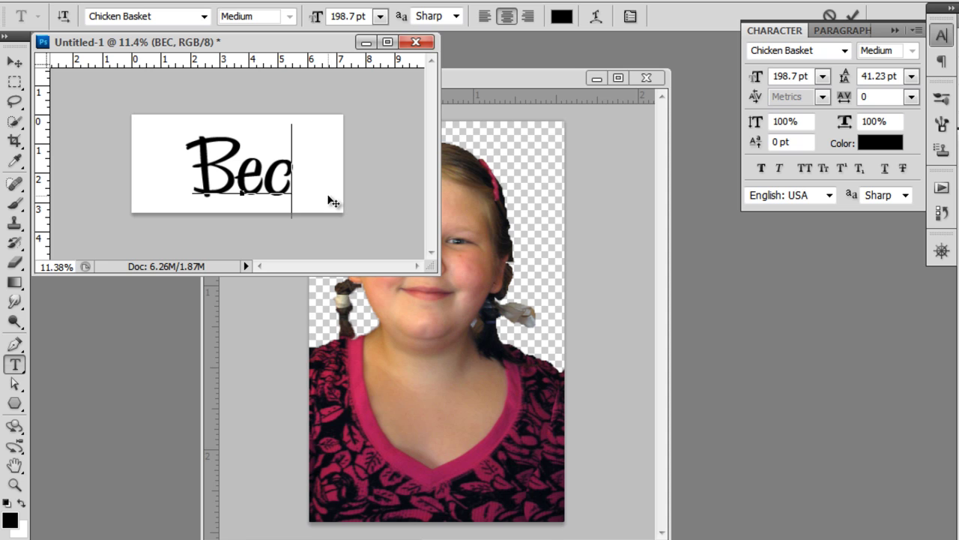
text(ky)
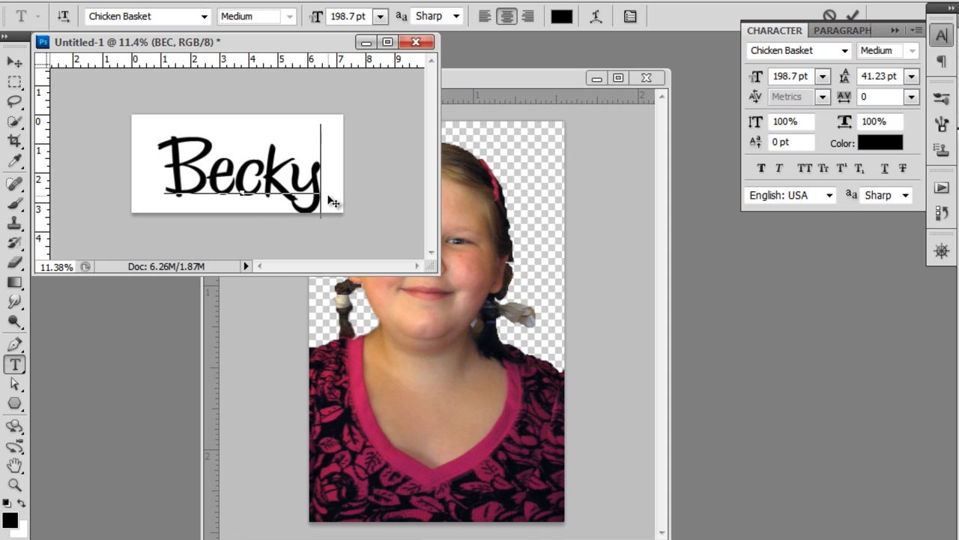
click(14, 61)
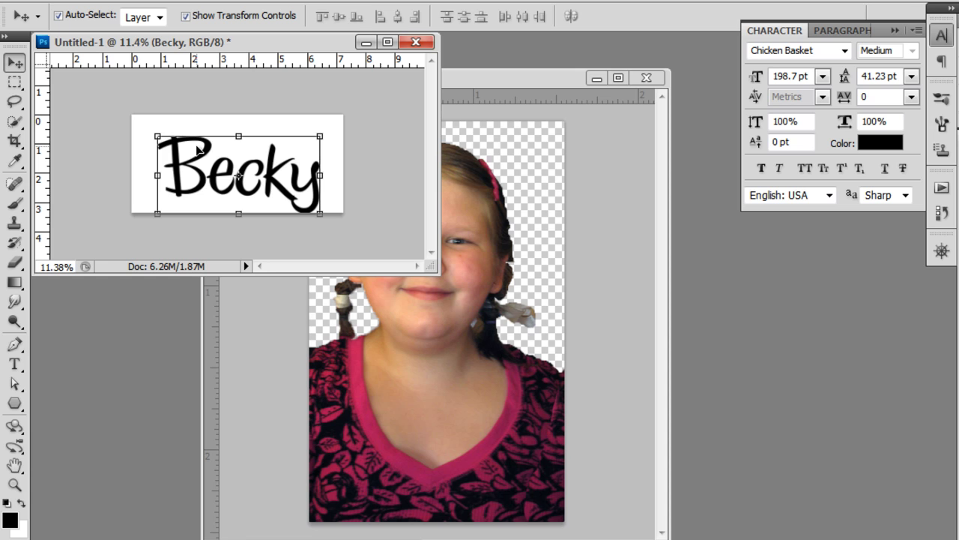
click(186, 140)
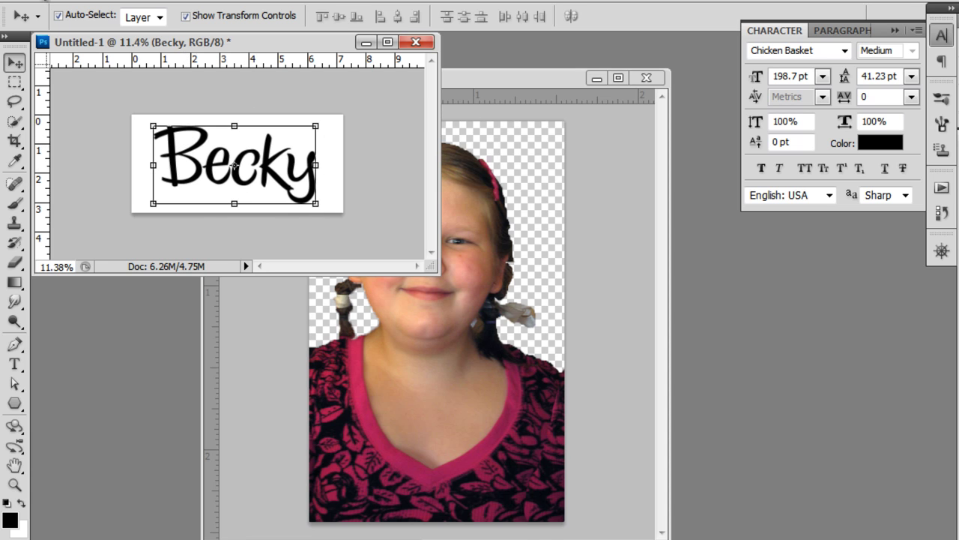
- Define a brush preset from the Chicken Basket lettering, naming it with the first name followed by "Medium"
click(70, 2)
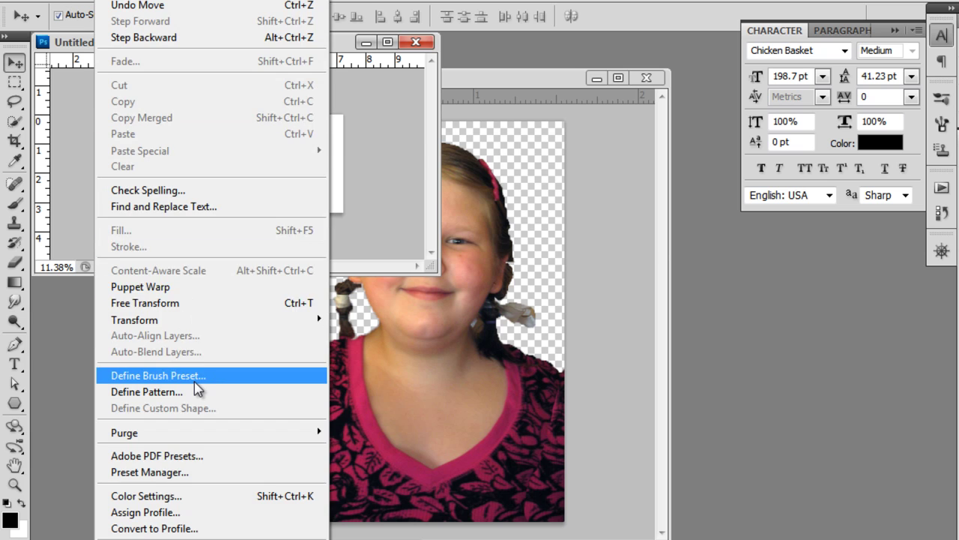
click(172, 374)
text(BeckyMedium)
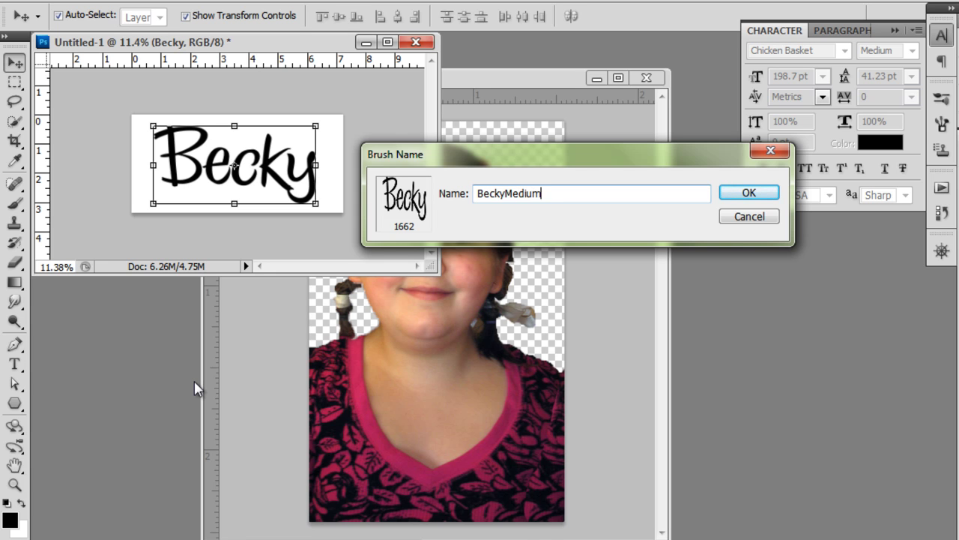
click(768, 194)
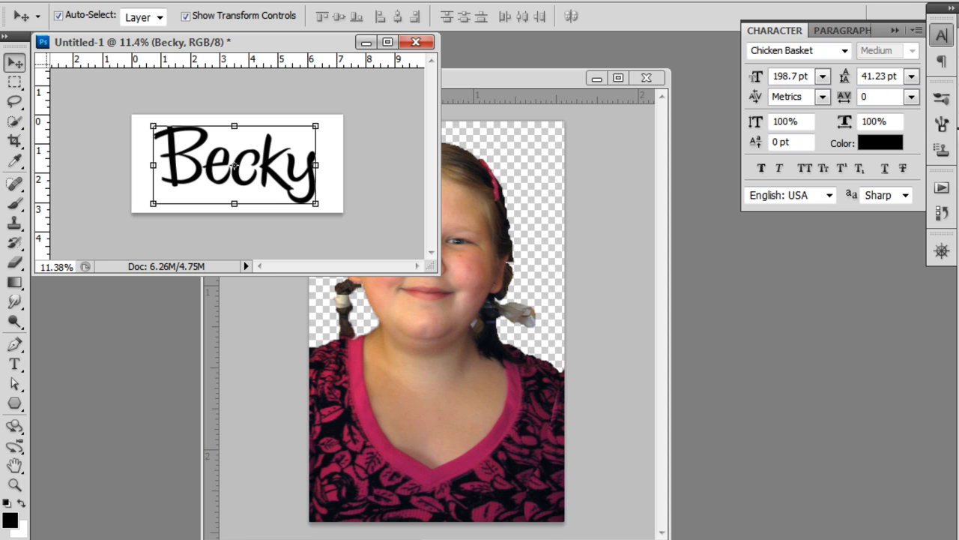
- Duplicate the Chicken Basket text layer and set the copied text to the Bradley Hand ITC font
key(ctrl+j)
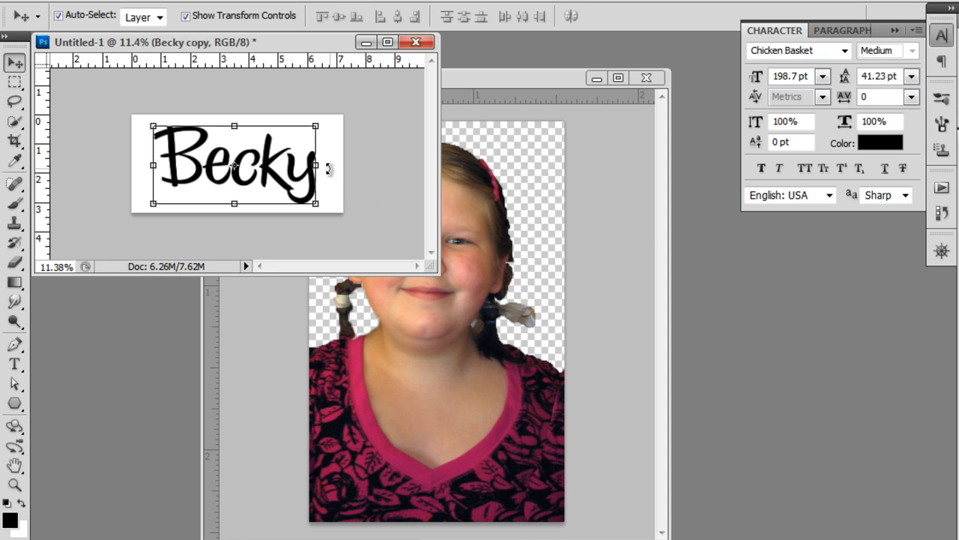
click(14, 363)
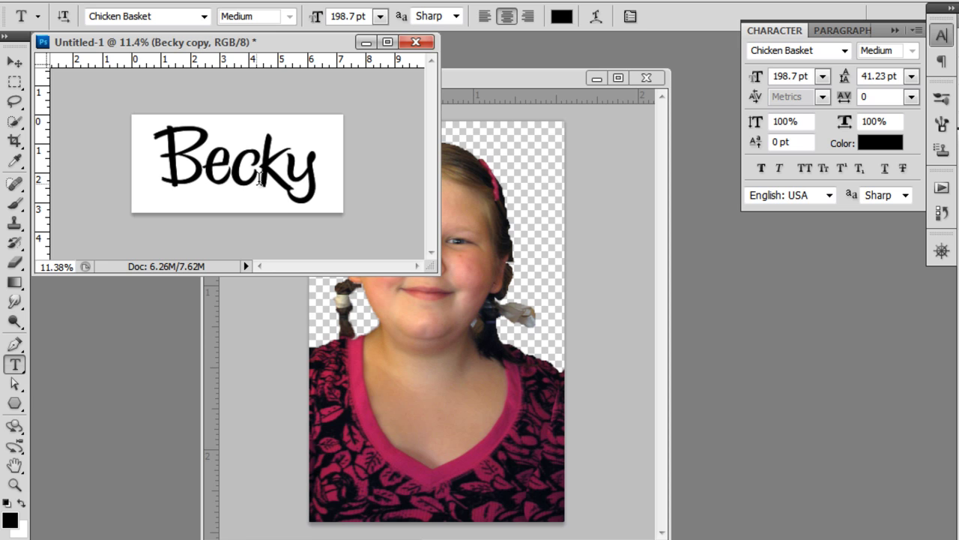
drag(315, 169, 138, 153)
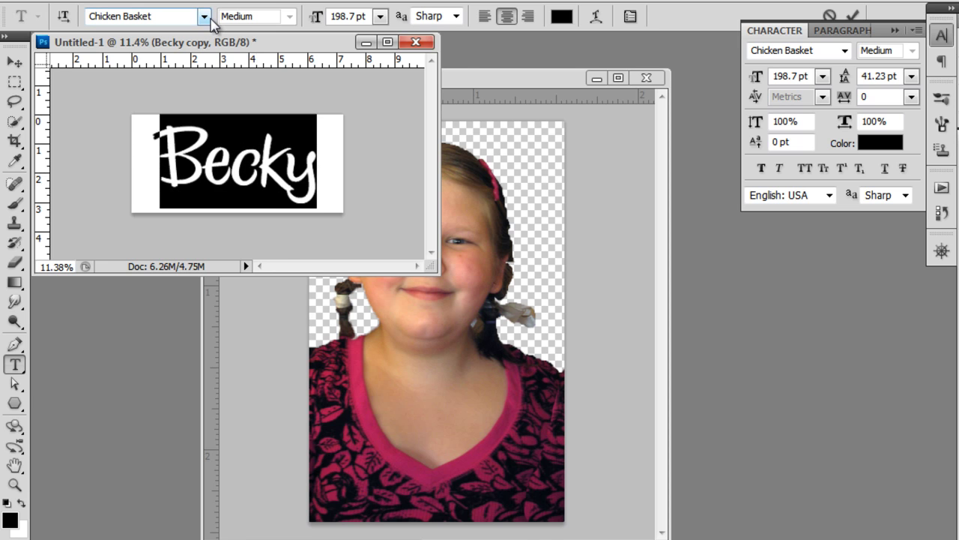
click(204, 16)
scroll(402, 172, up, 5)
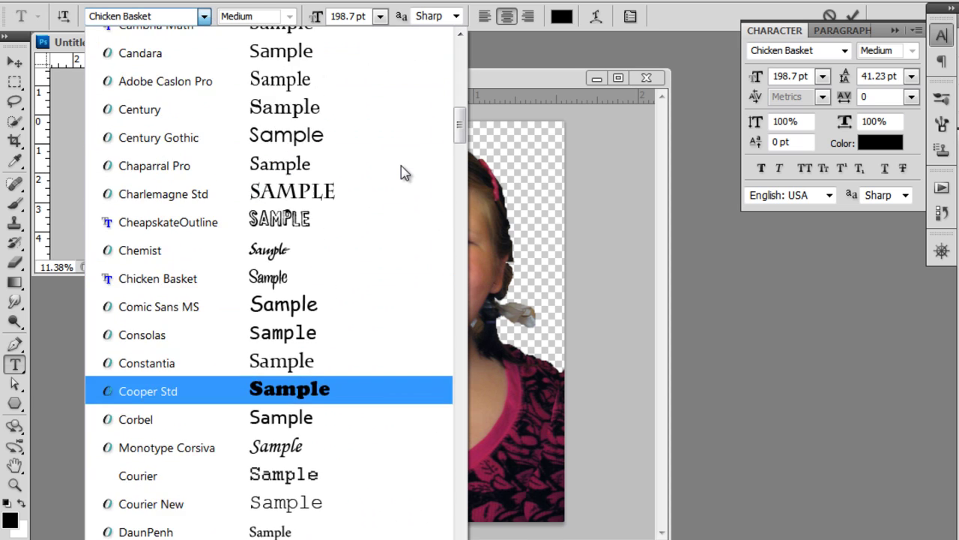
scroll(402, 172, up, 5)
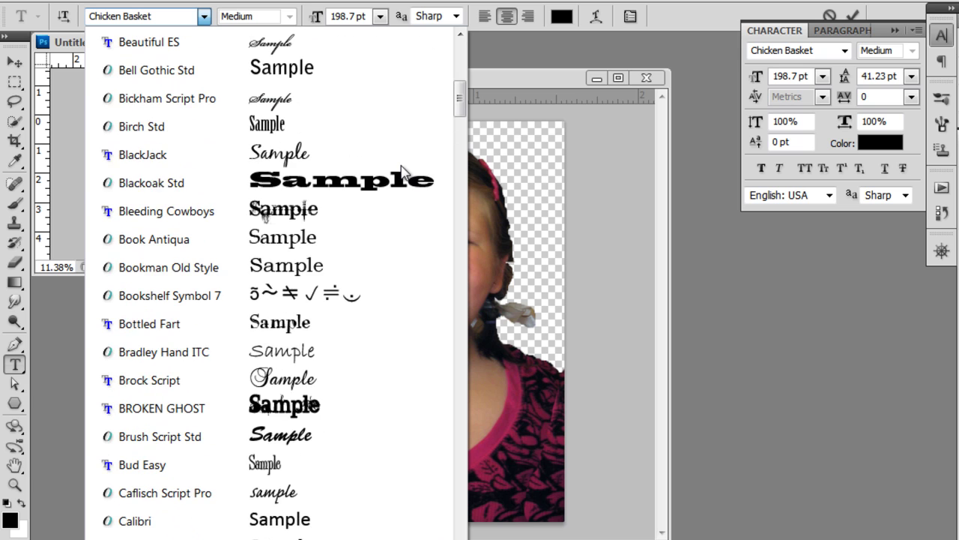
click(300, 365)
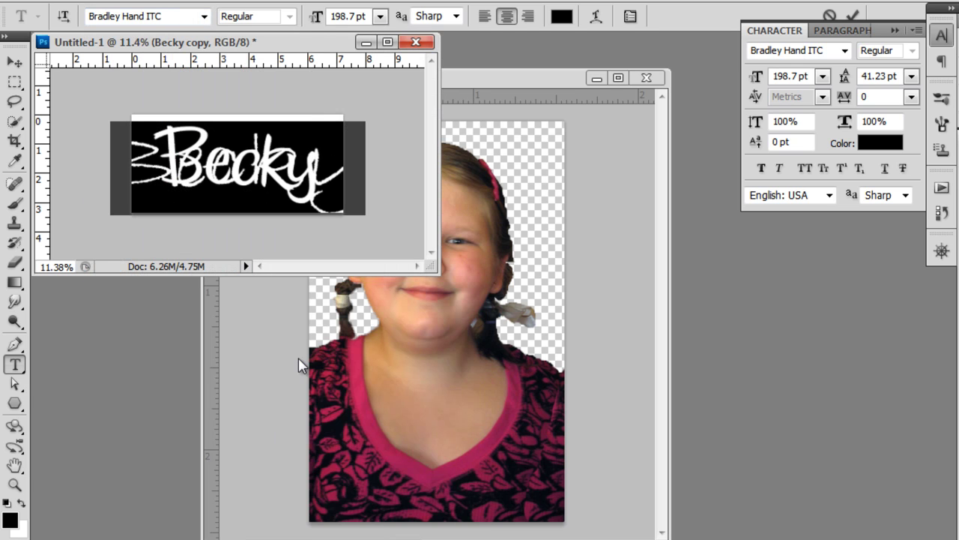
key(ctrl+Return)
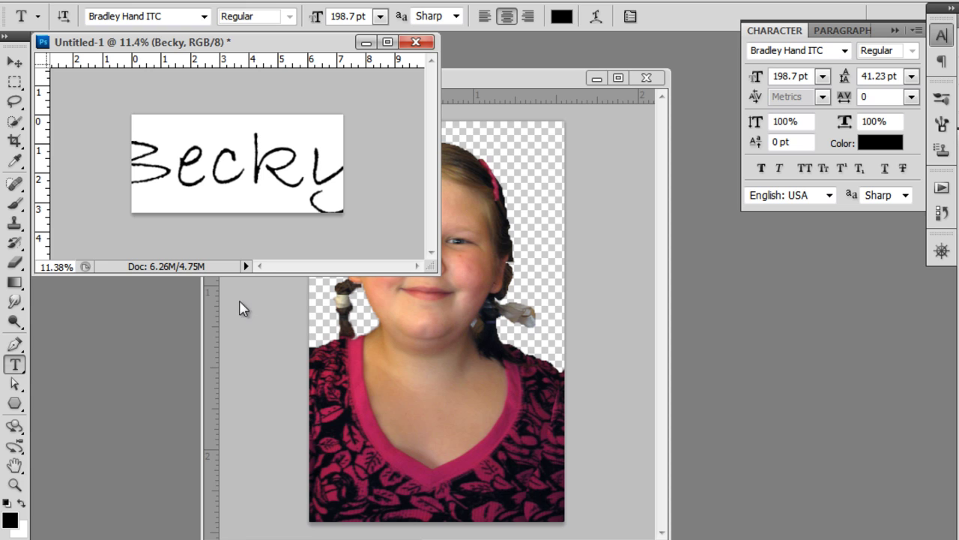
- Scale the Bradley Hand ITC text proportionally to 77.62% and position it so the whole word fits inside the canvas
click(14, 61)
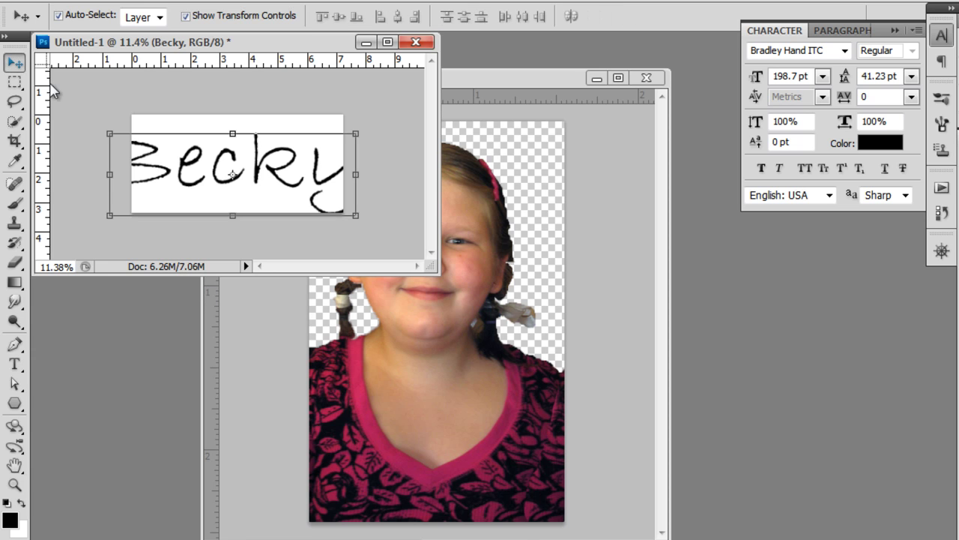
drag(103, 219, 155, 194)
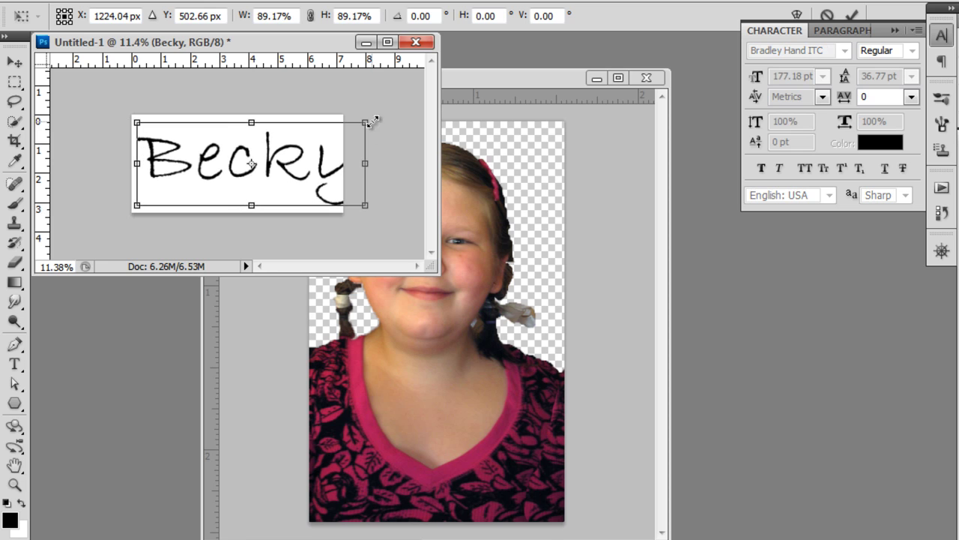
drag(365, 122, 337, 125)
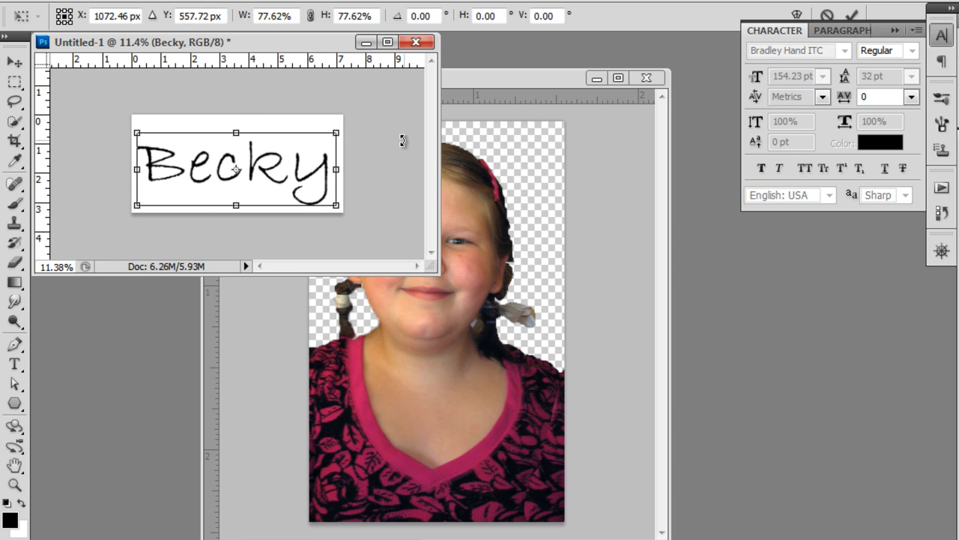
key(Return)
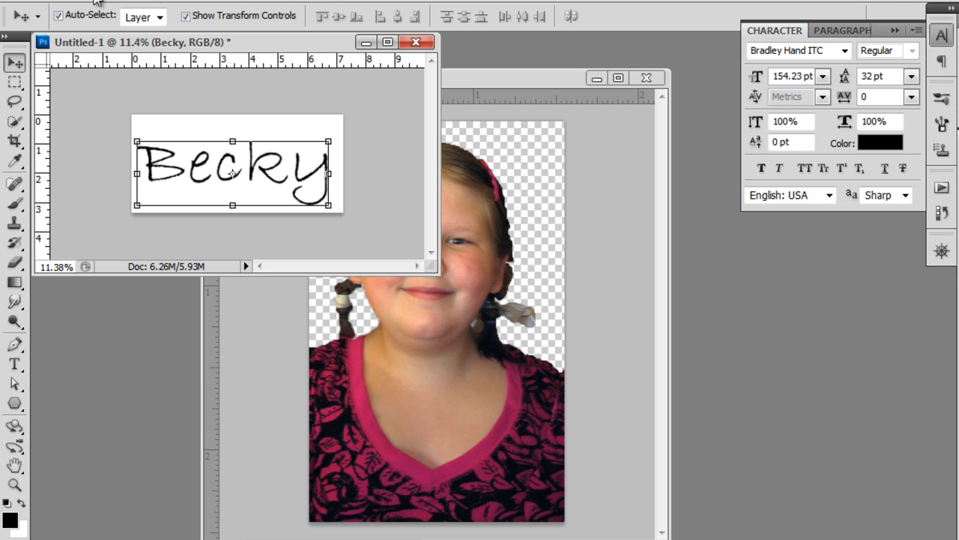
- Define a brush preset from the Bradley Hand ITC lettering, named with the first name followed by "light", and close the lettering document without saving
click(96, 1)
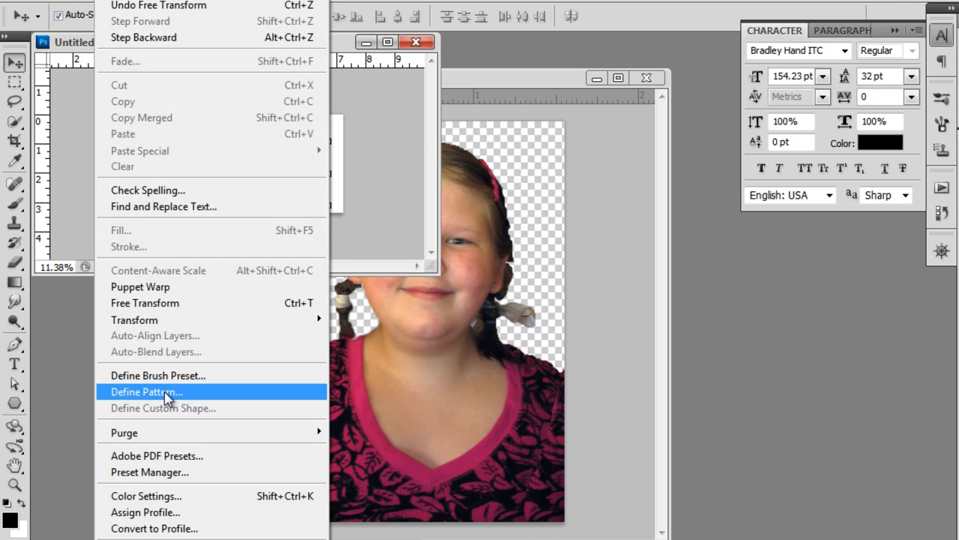
click(170, 376)
text(Beckylight)
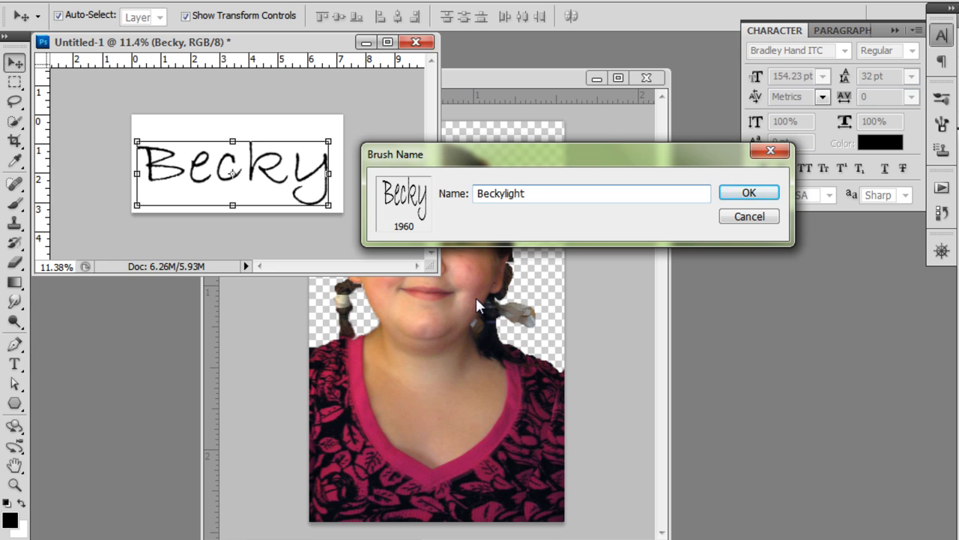
click(765, 193)
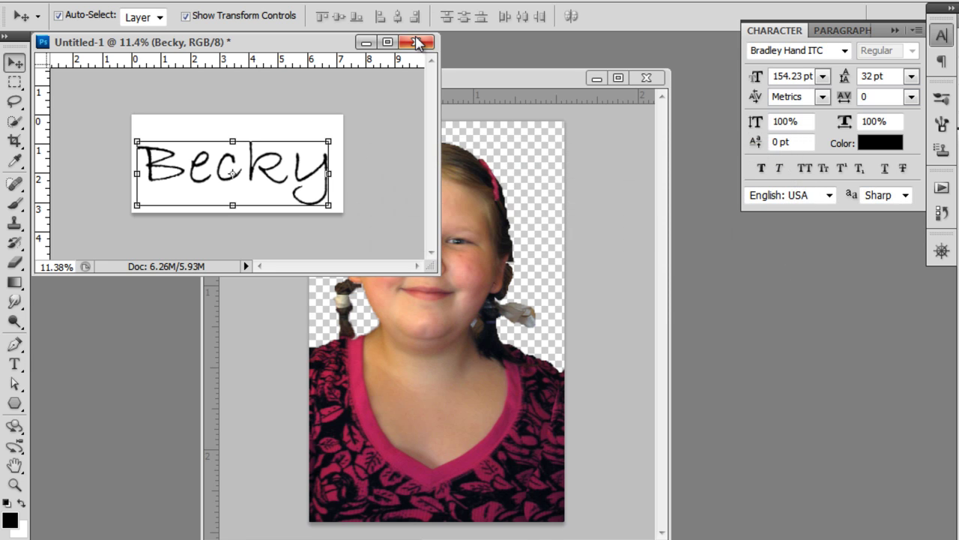
click(418, 43)
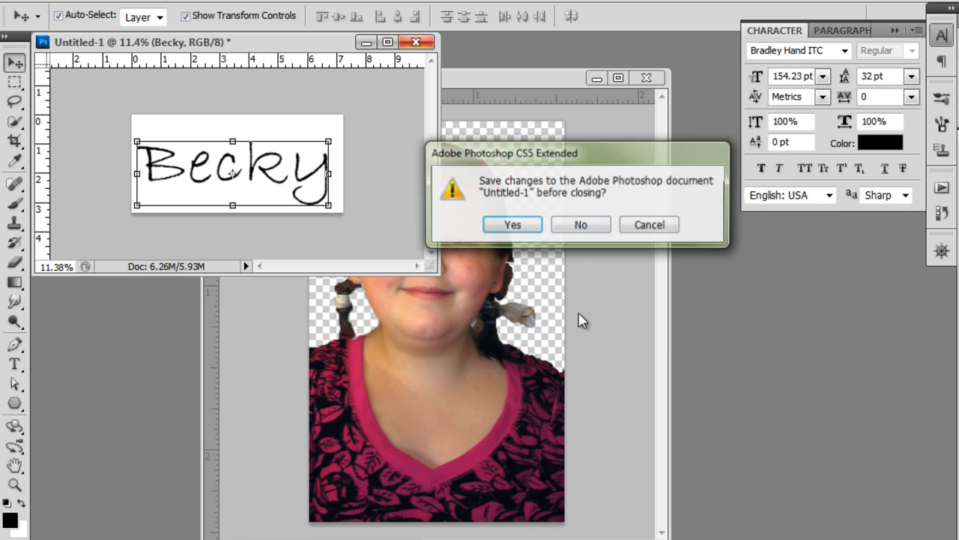
click(581, 224)
- Convert the cut-out portrait with the Black & White adjustment, setting Yellows to 149% and Magentas to -144%
key(ctrl+plus)
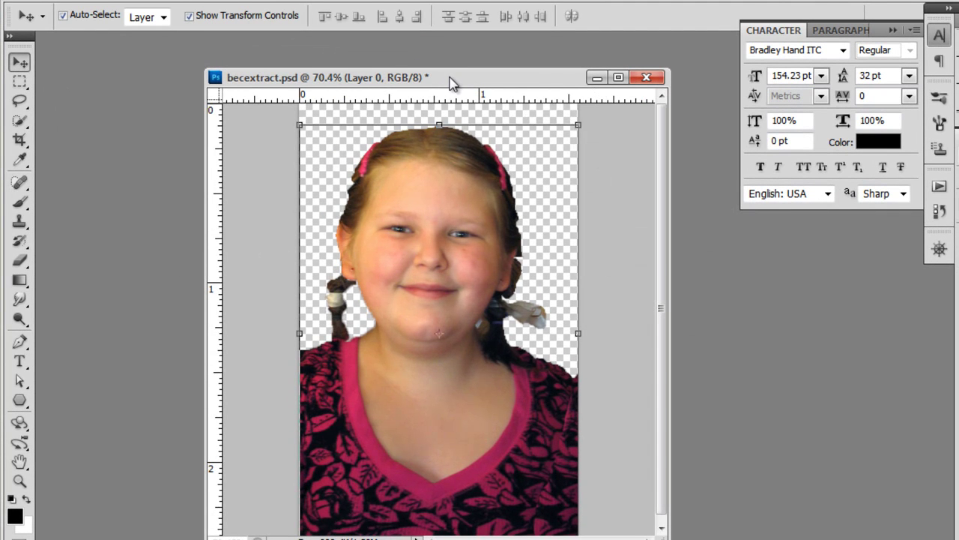
drag(449, 81, 400, 67)
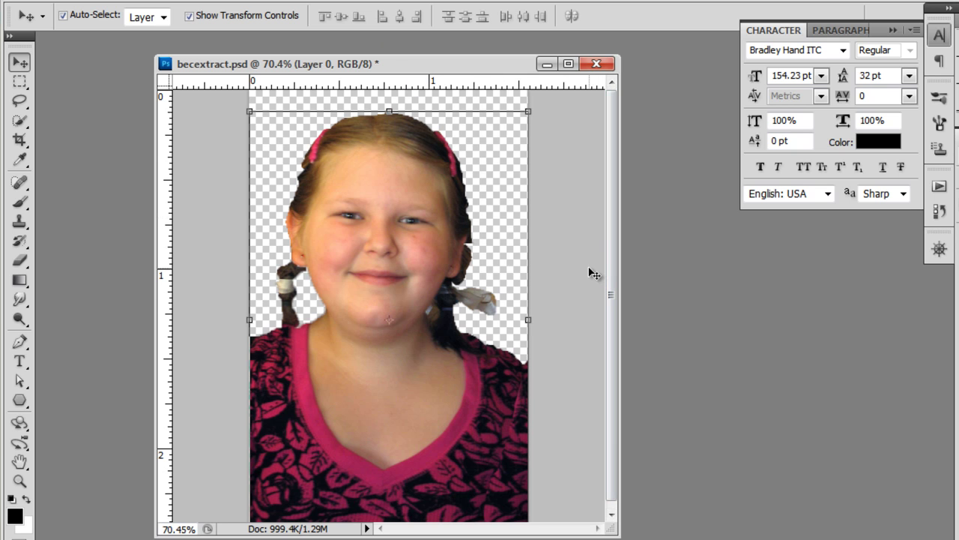
click(125, 2)
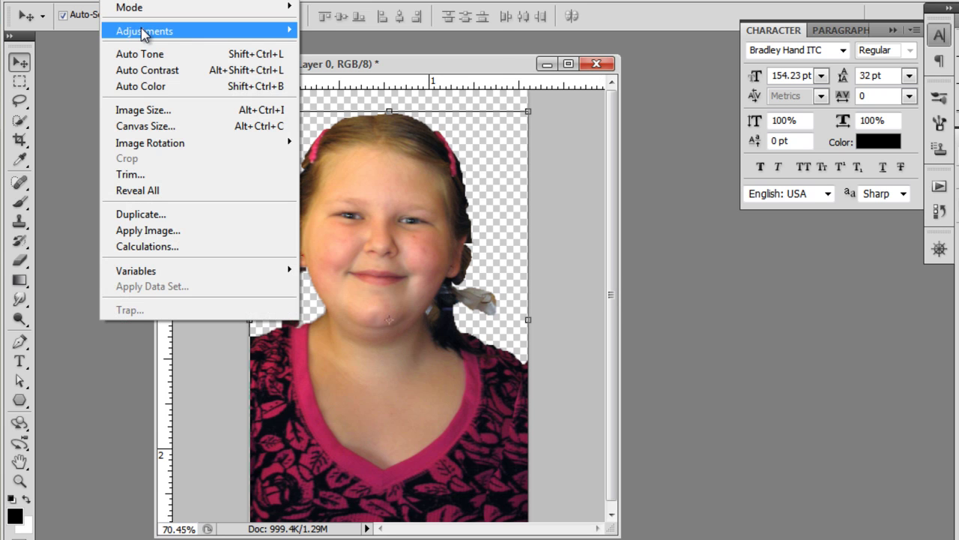
mouse_move(143, 30)
click(400, 152)
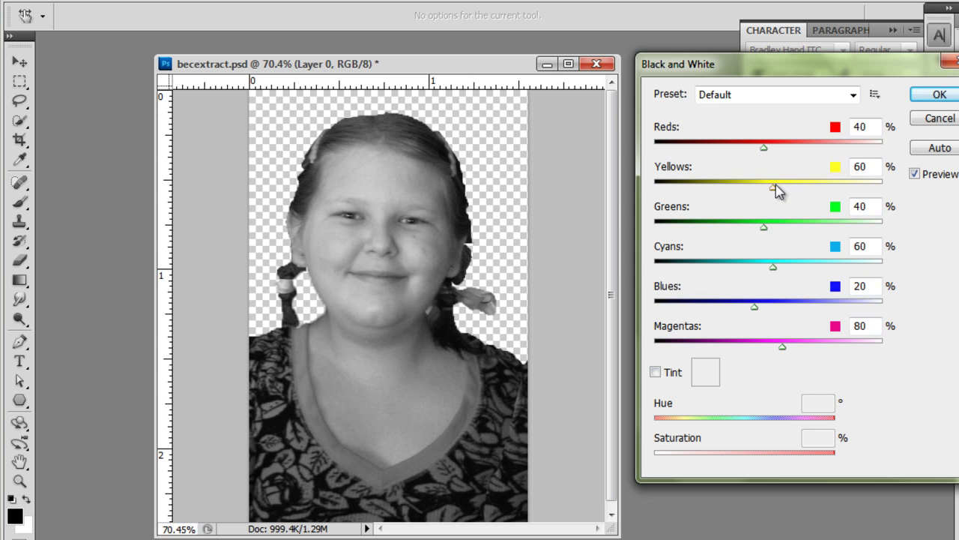
drag(774, 185, 808, 187)
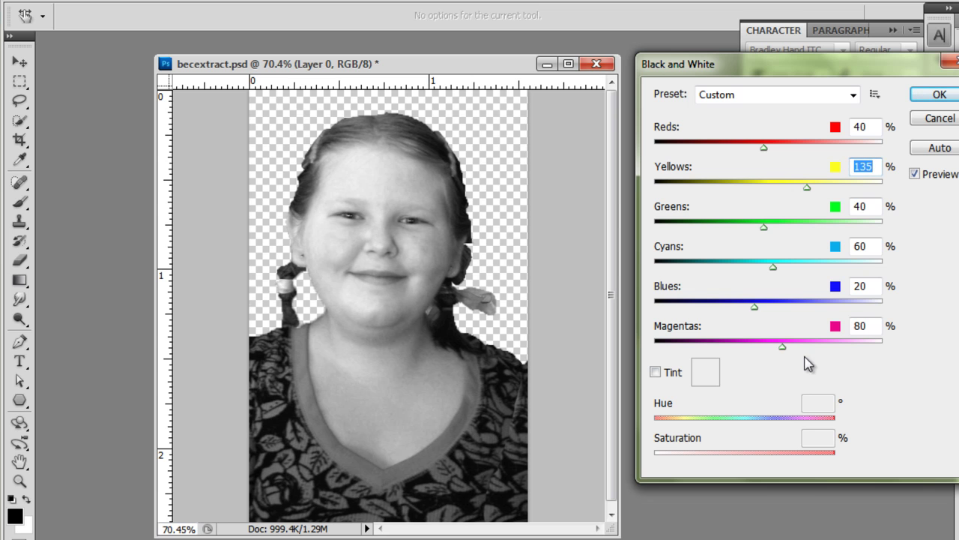
drag(782, 349, 680, 349)
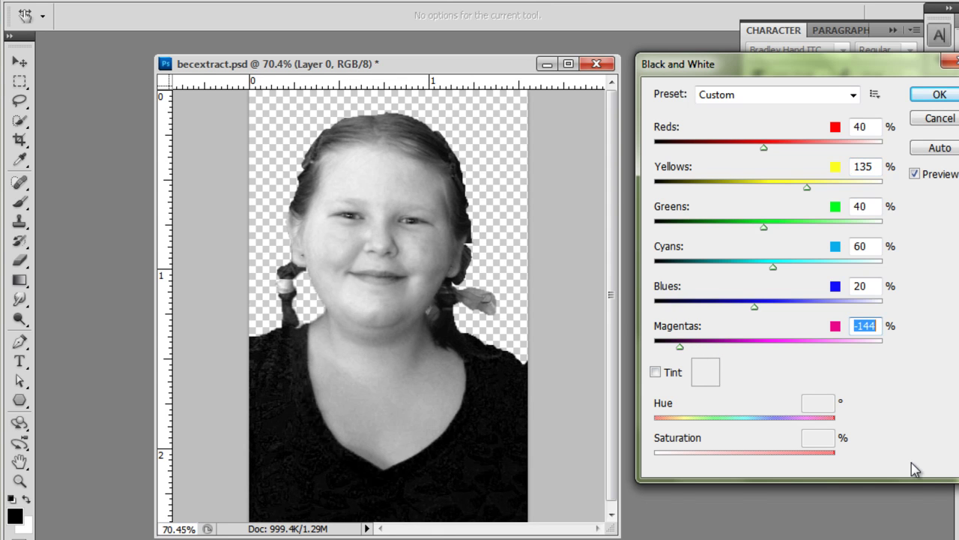
drag(808, 188, 813, 186)
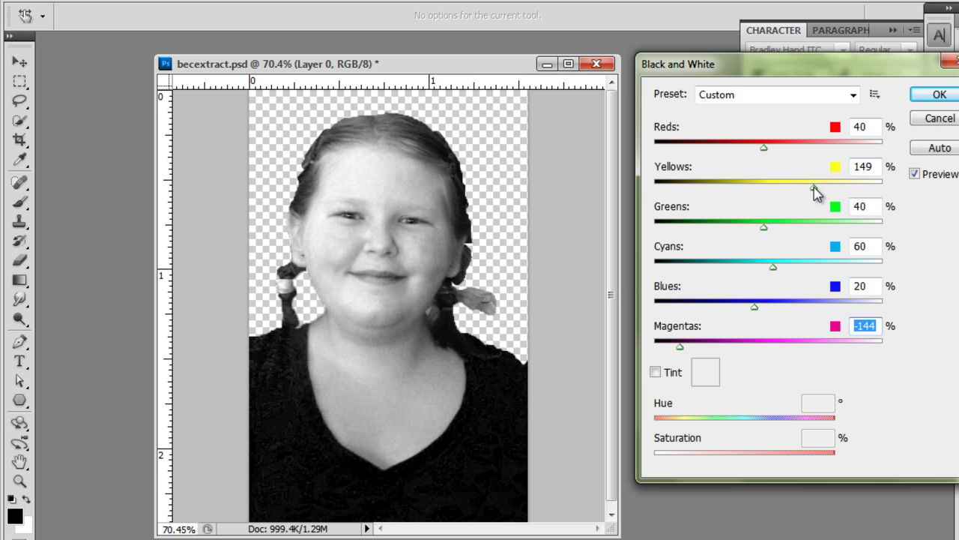
click(938, 95)
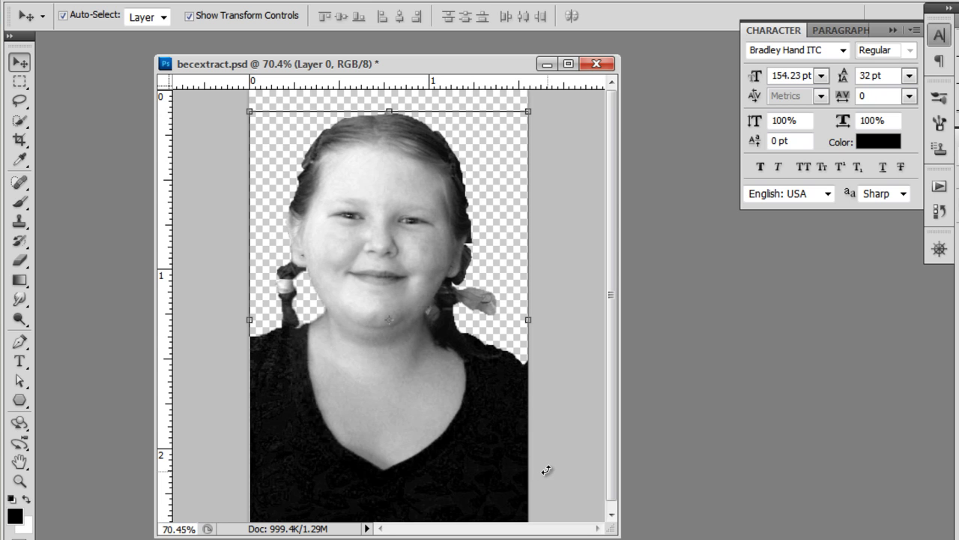
- Posterize the black-and-white portrait to 4 levels
click(111, 2)
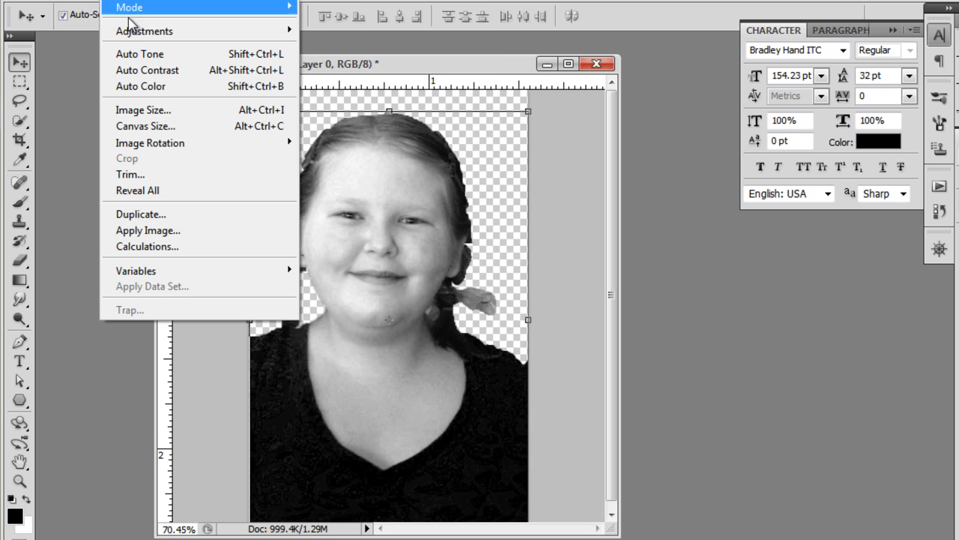
mouse_move(138, 31)
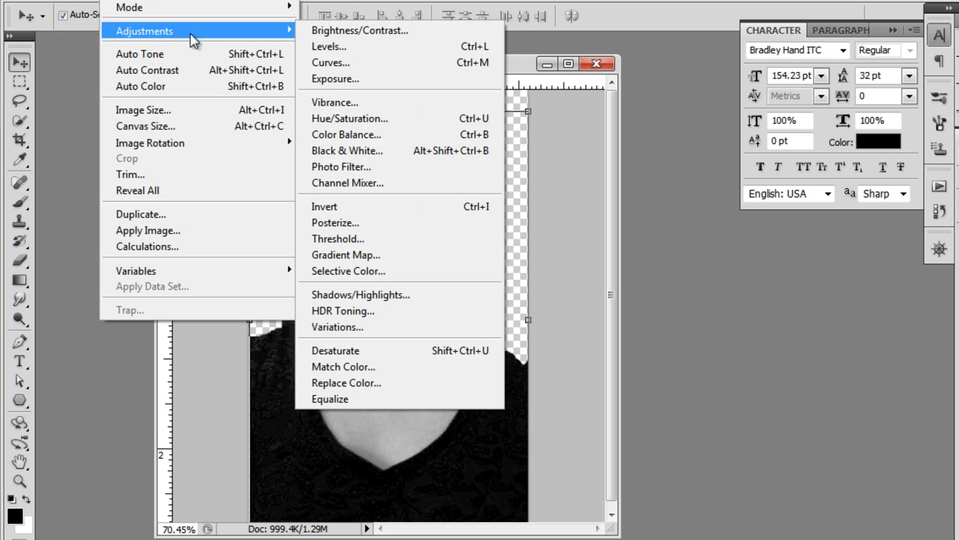
click(379, 222)
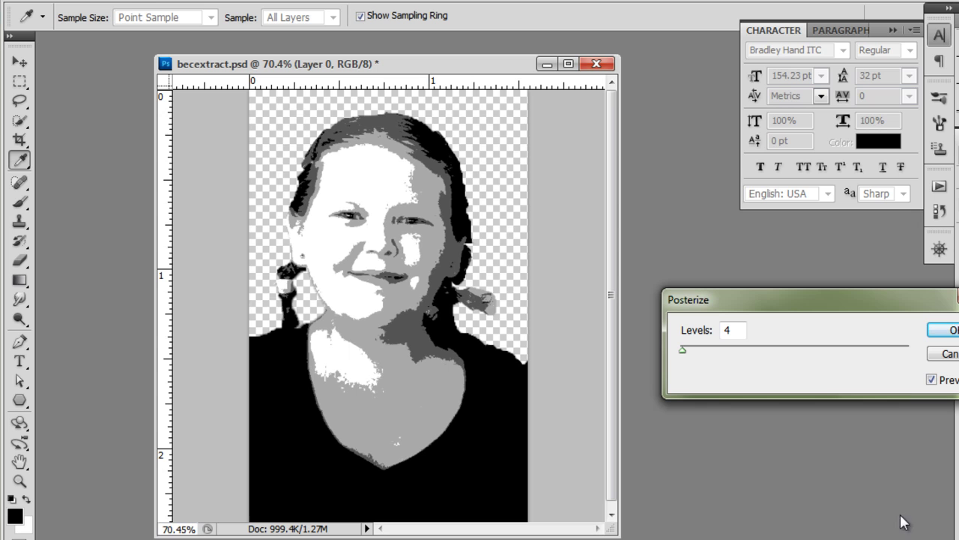
click(943, 329)
key(v)
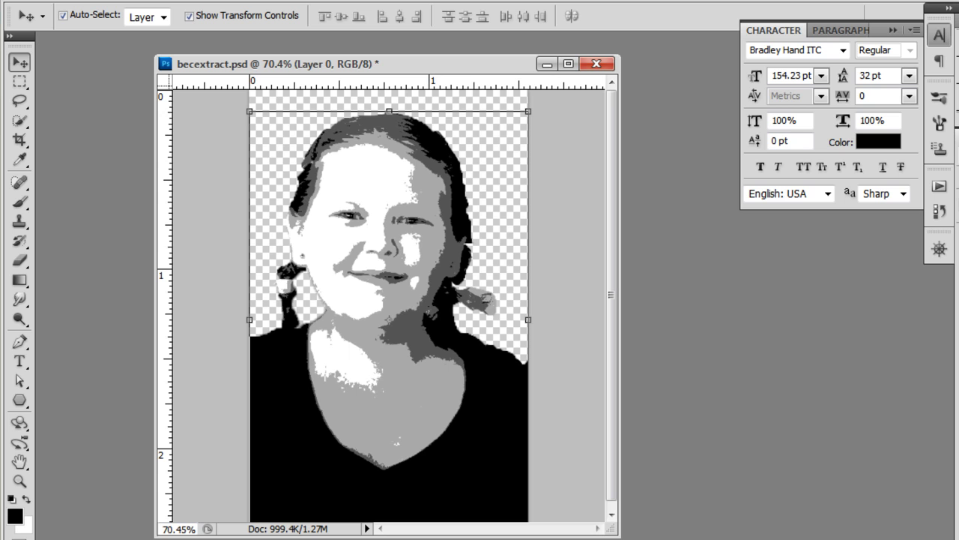
- Create a new 3600 x 3600 pixel RGB document at 300 pixels/inch with a white background
click(64, 1)
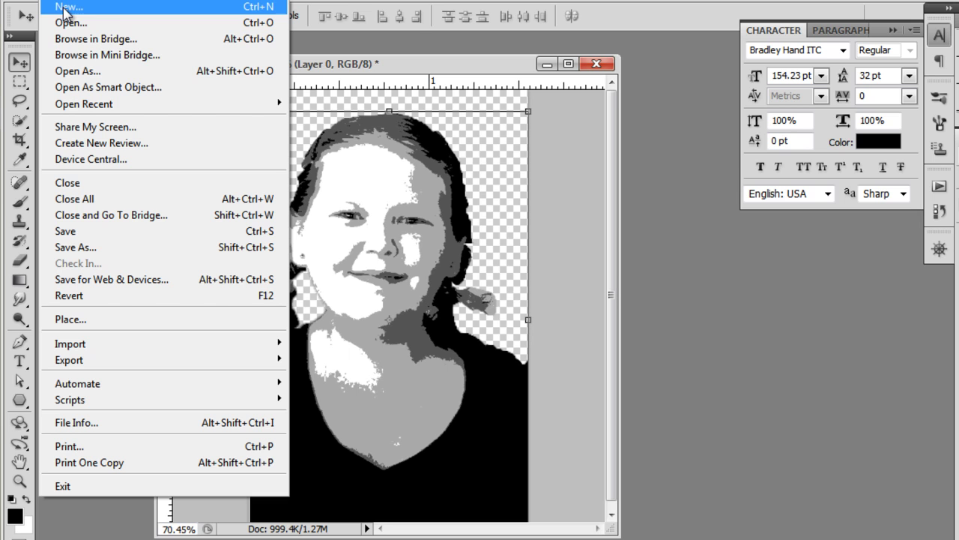
click(65, 6)
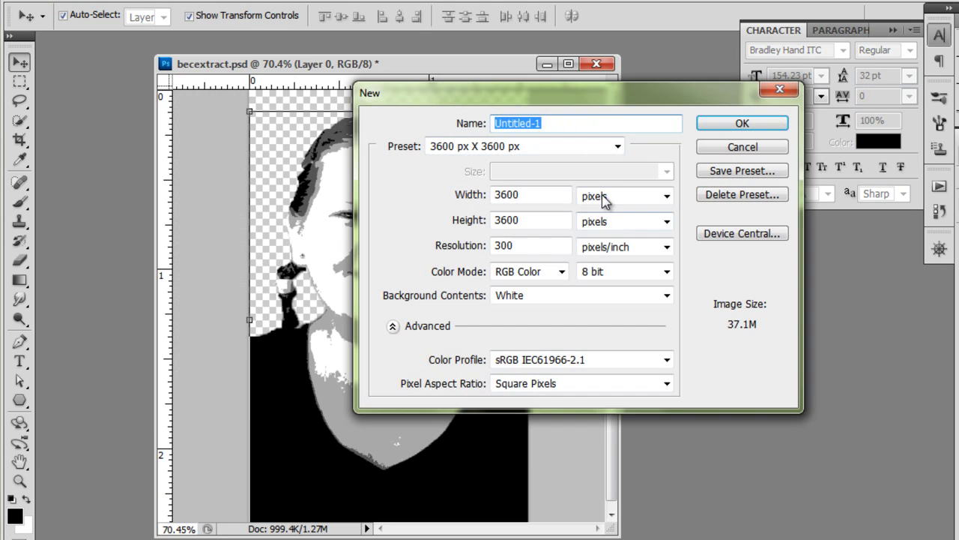
click(776, 124)
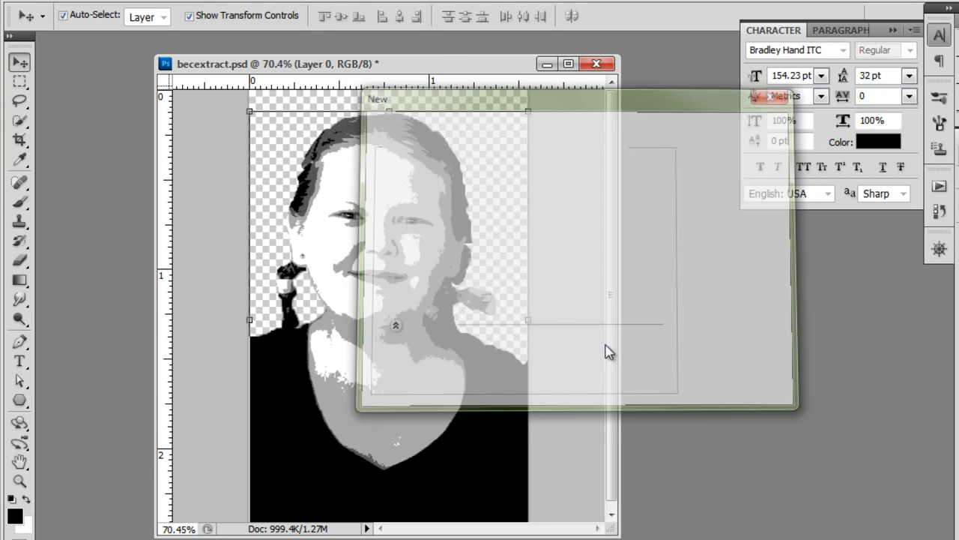
- Copy the posterized portrait into the new document and scale it up proportionally to fill the canvas height along the left edge
drag(480, 69, 715, 92)
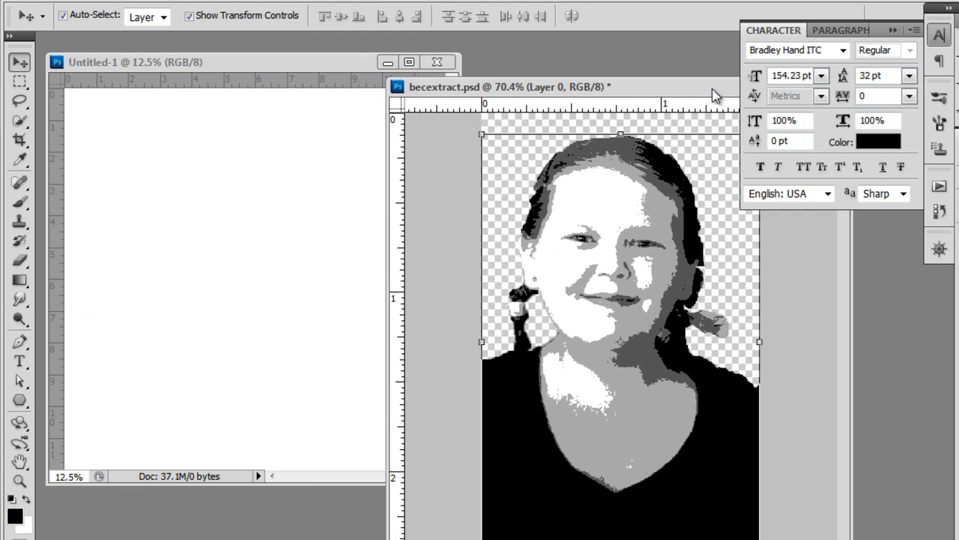
drag(574, 268, 139, 245)
key(ctrl+t)
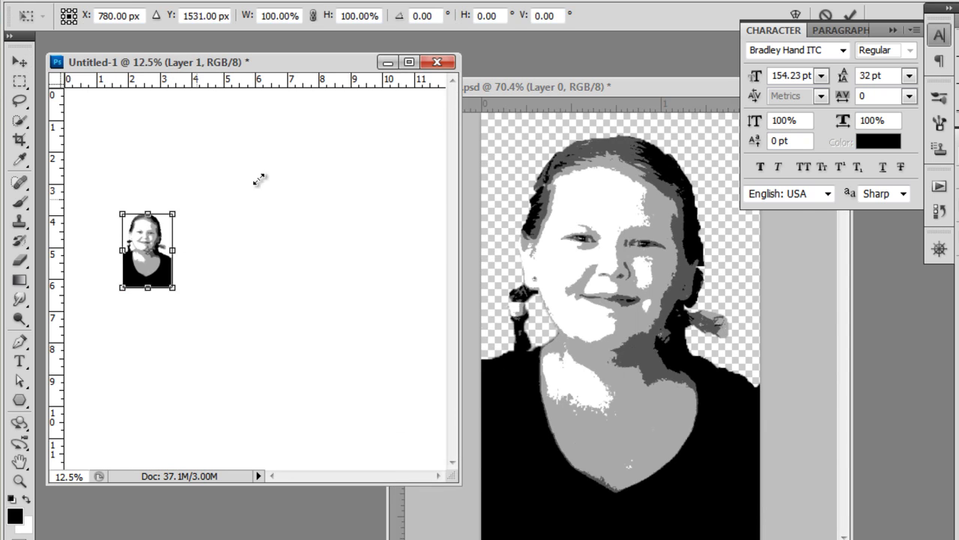
drag(259, 178, 310, 154)
drag(246, 289, 374, 486)
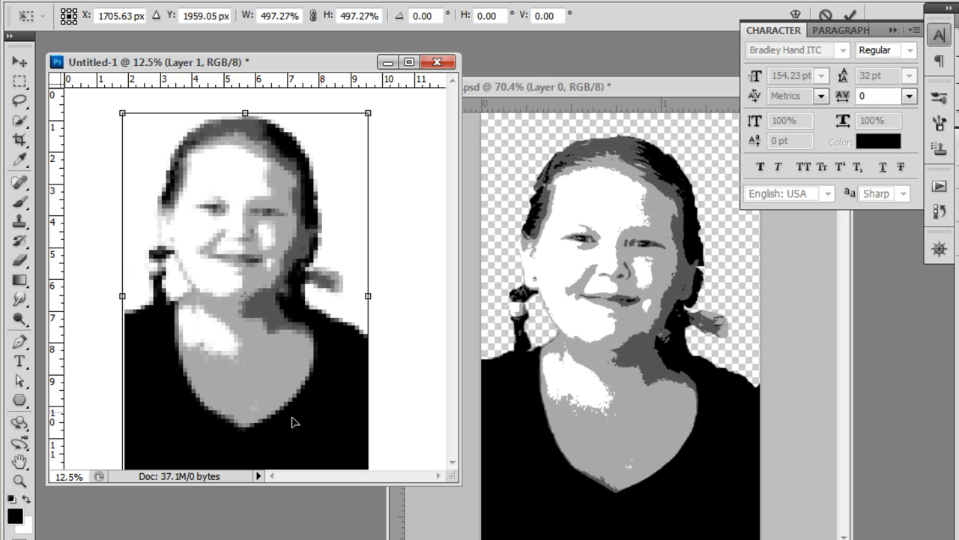
drag(294, 422, 209, 421)
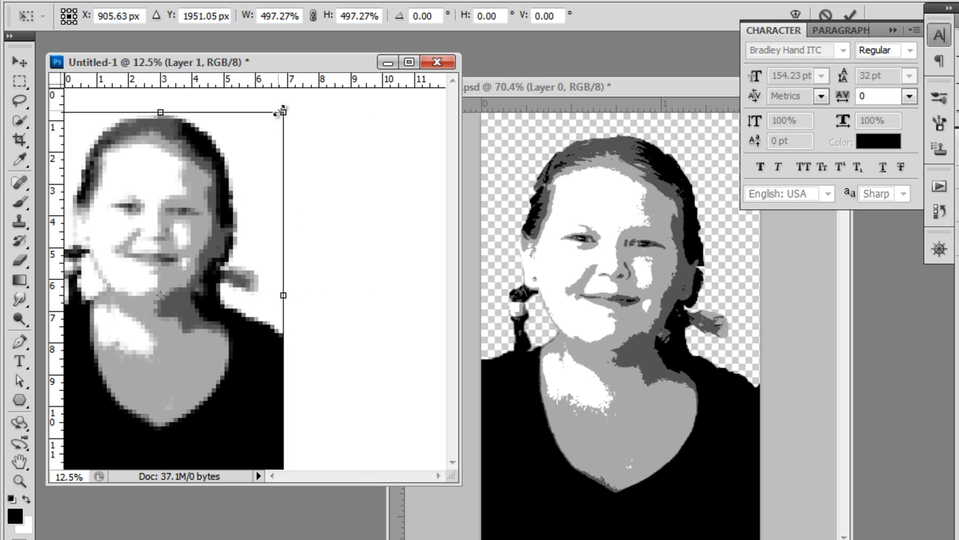
drag(280, 111, 320, 98)
key(Return)
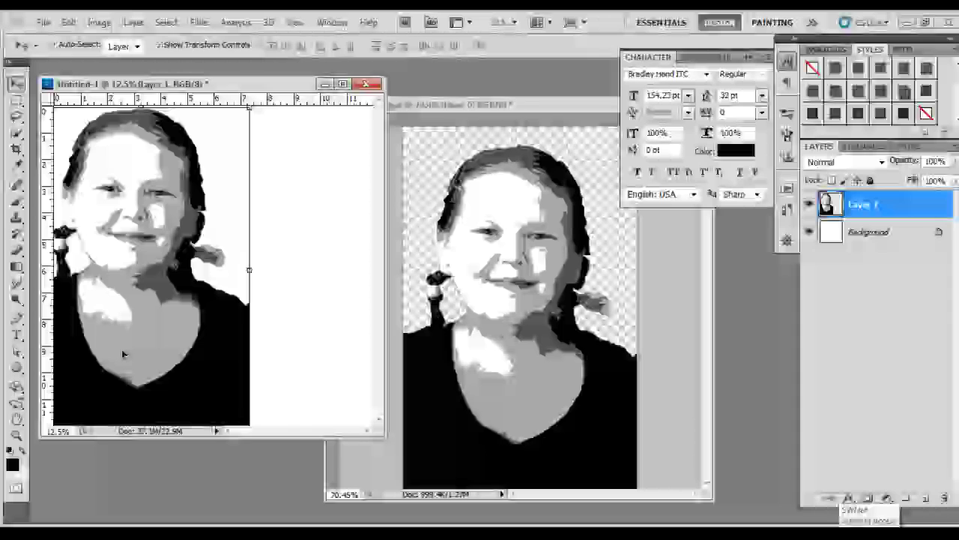
- Select all black areas of Layer 1 with the non-contiguous Magic Wand, copy them to a new layer and check the result on its own
click(15, 133)
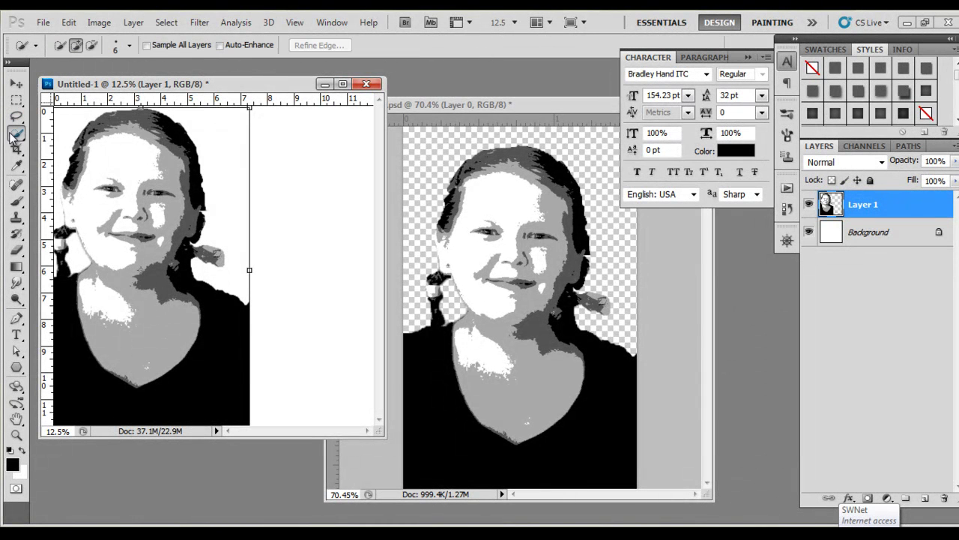
click(75, 145)
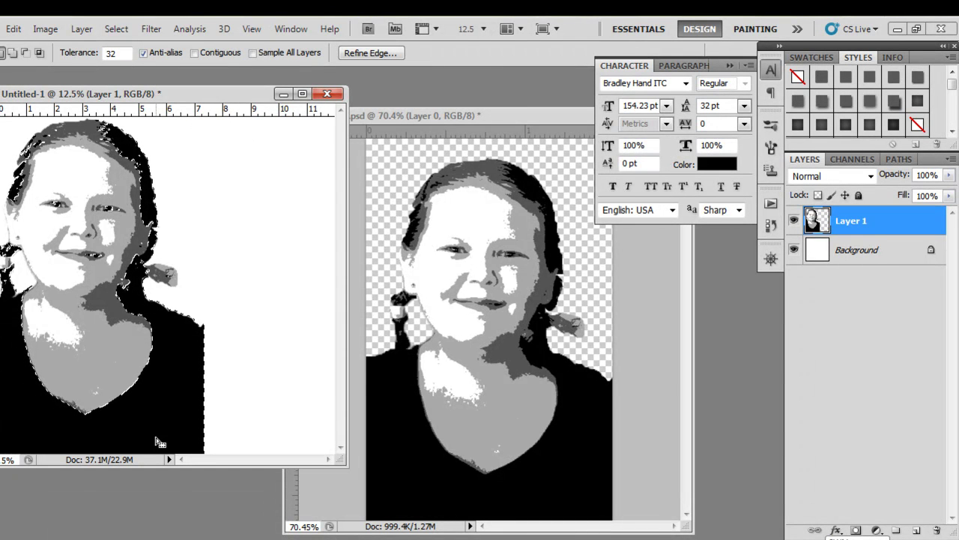
key(ctrl+j)
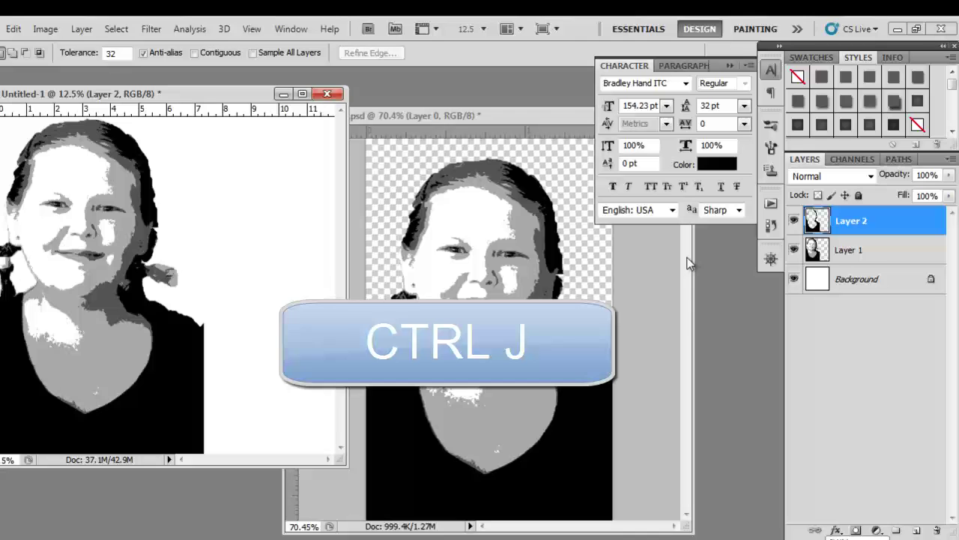
click(794, 250)
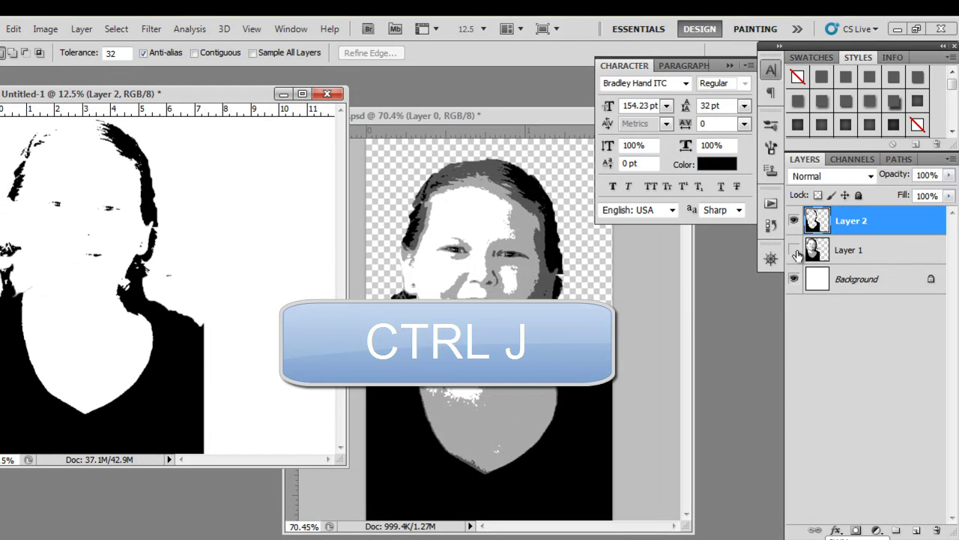
click(794, 250)
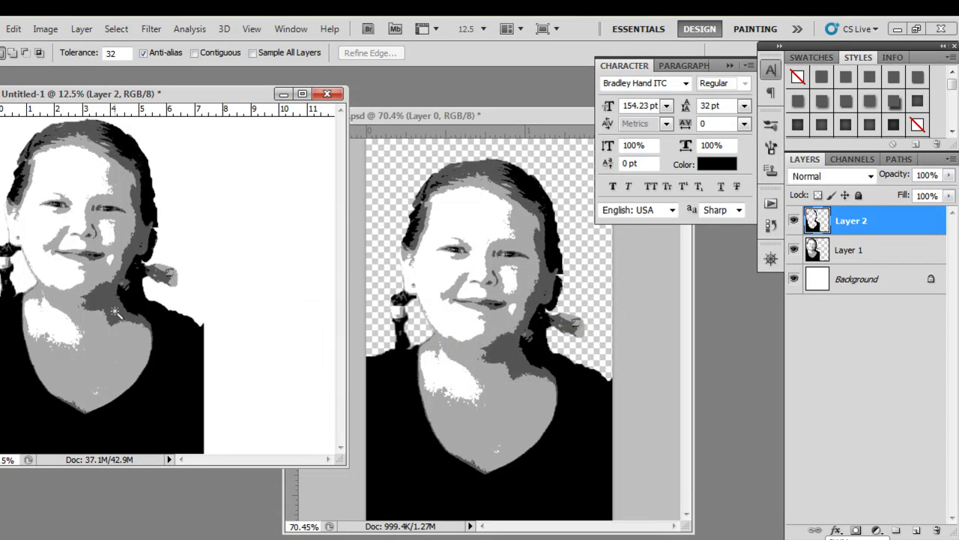
- Select the dark grey areas of Layer 1 and copy them to a new layer
click(916, 253)
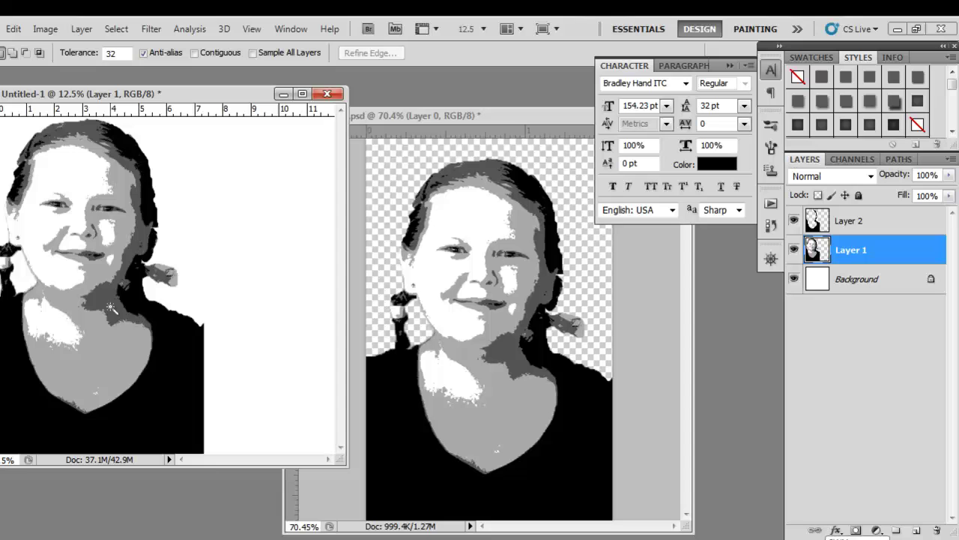
click(124, 327)
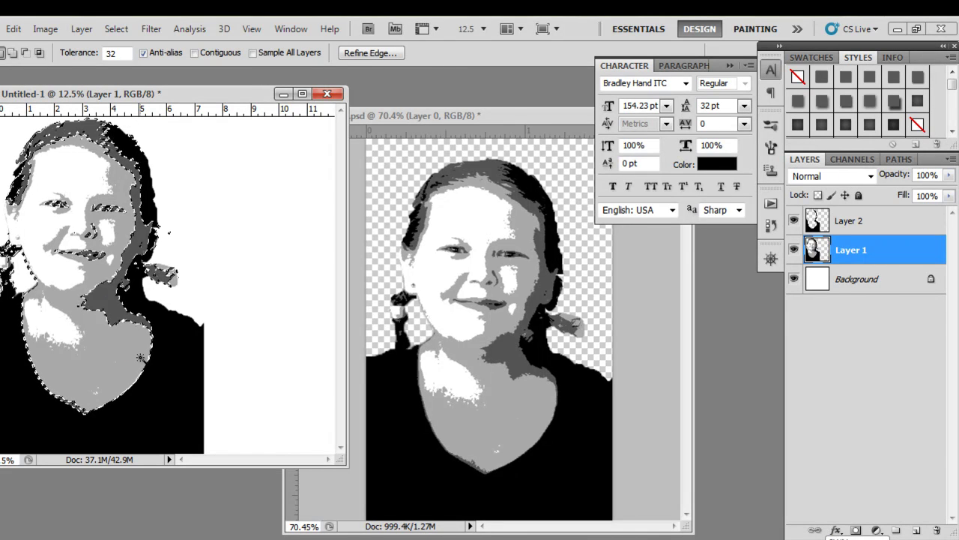
key(ctrl+j)
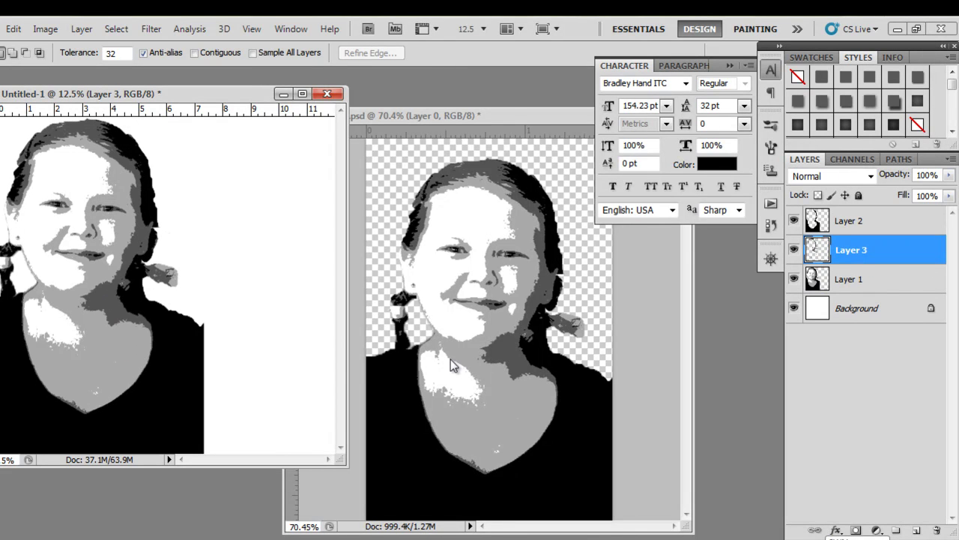
- Select the light grey areas of Layer 1 and copy them to a new layer
click(892, 288)
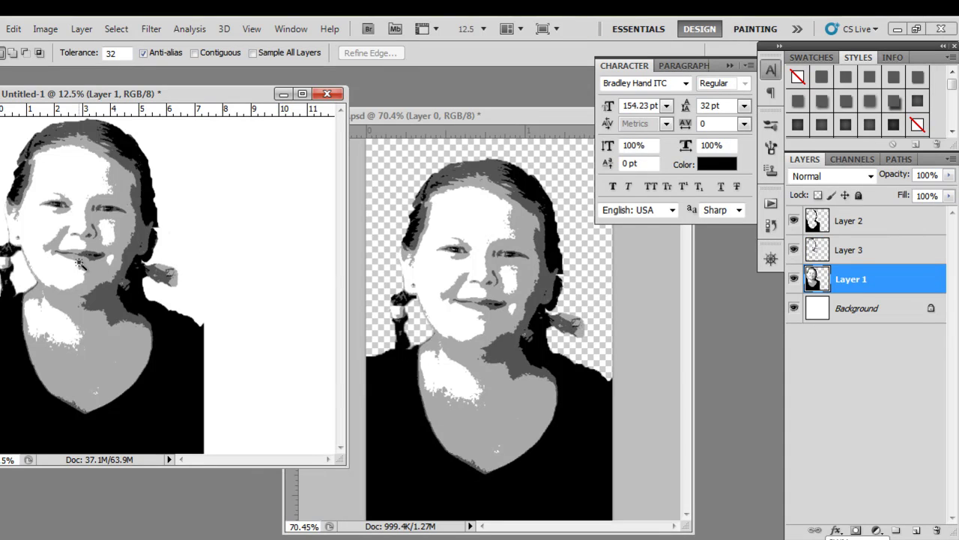
key(ctrl+shift+d)
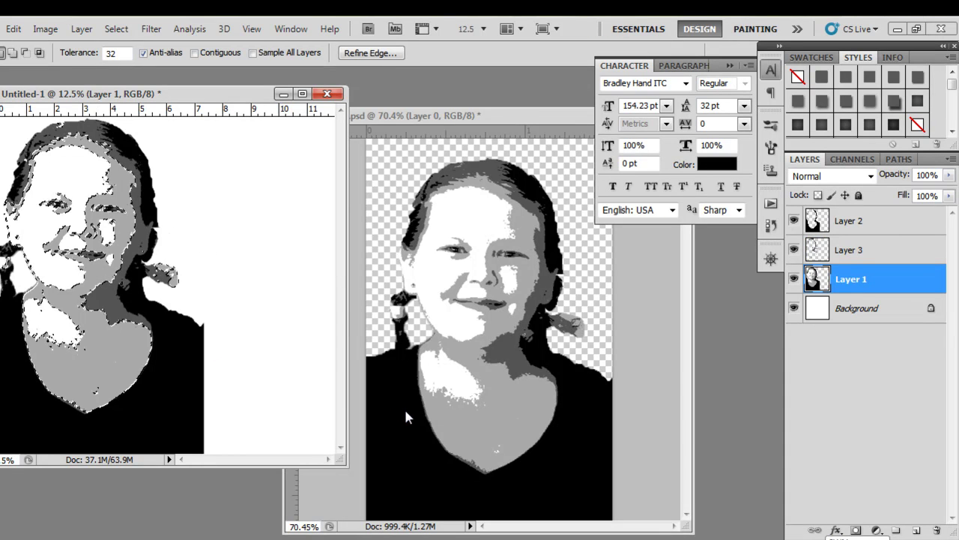
key(ctrl+j)
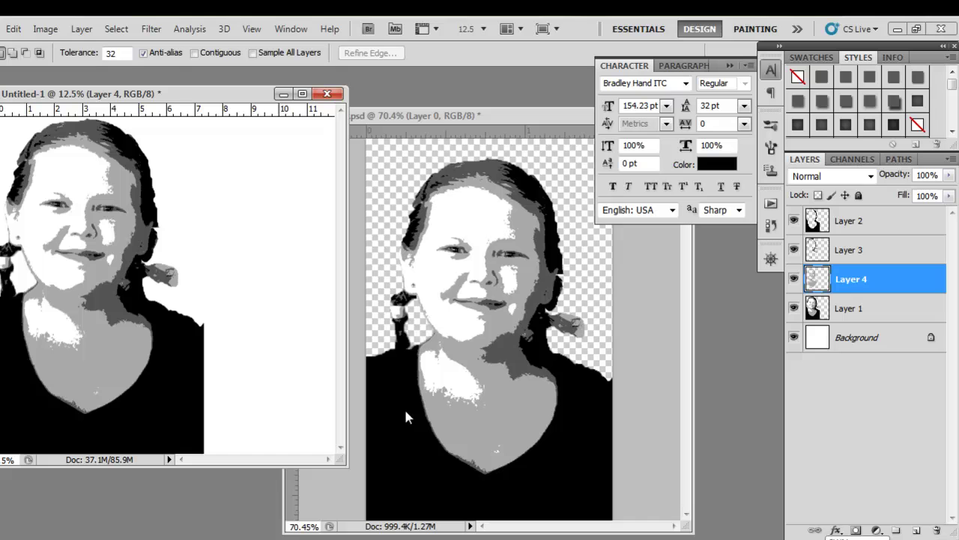
- Hide Layer 1 and check the separated tone layers by switching their visibility off and back on
click(794, 308)
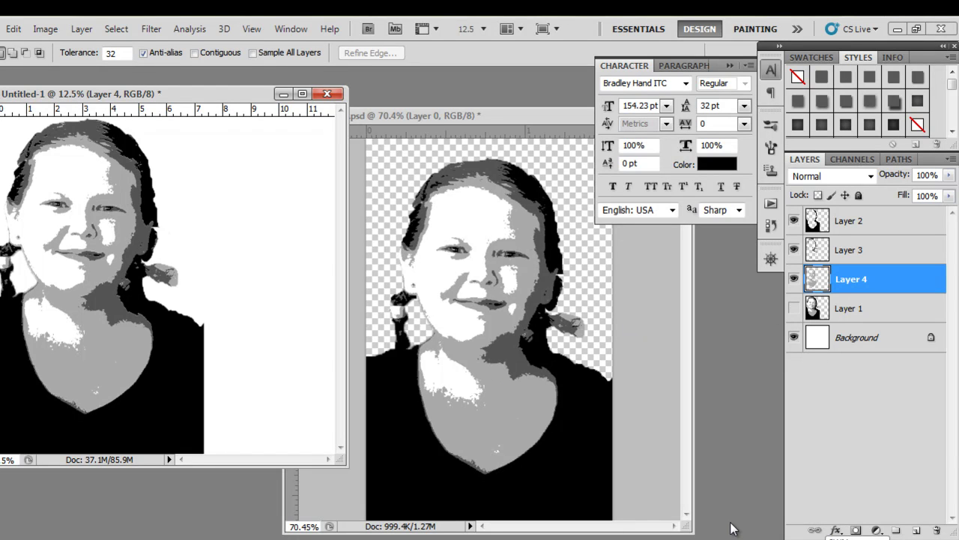
click(793, 278)
click(793, 249)
click(794, 220)
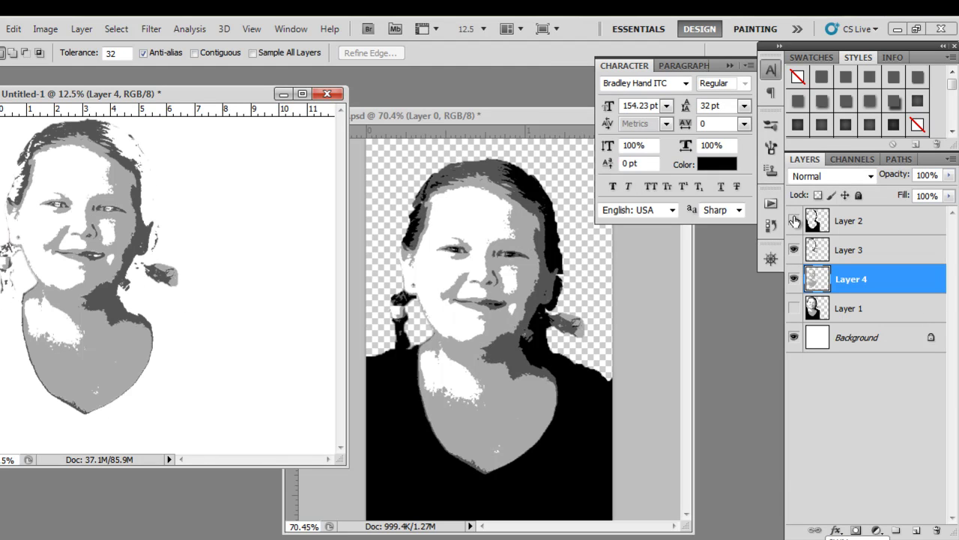
click(793, 220)
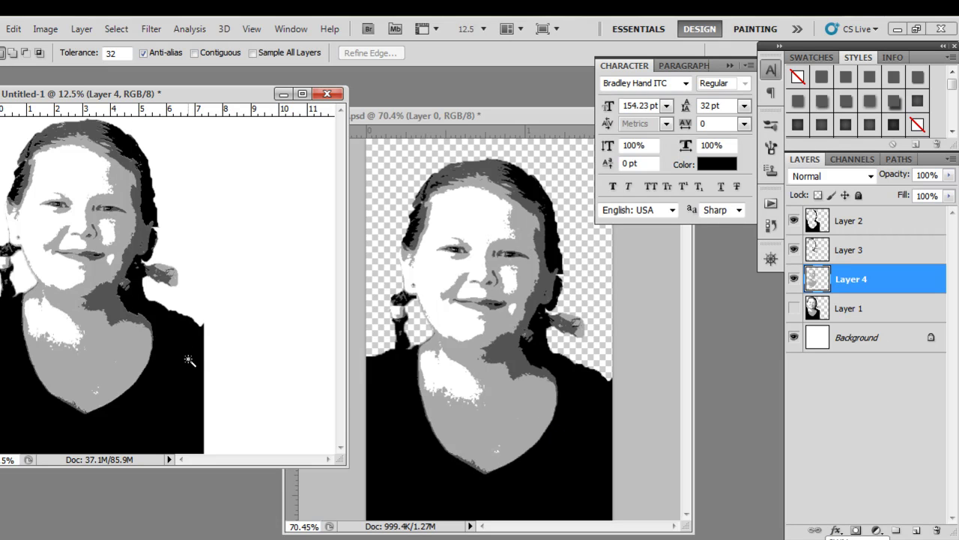
- Erase the stray black tip at the shoulder's outer edge on Layer 2
scroll(189, 360, up, 5)
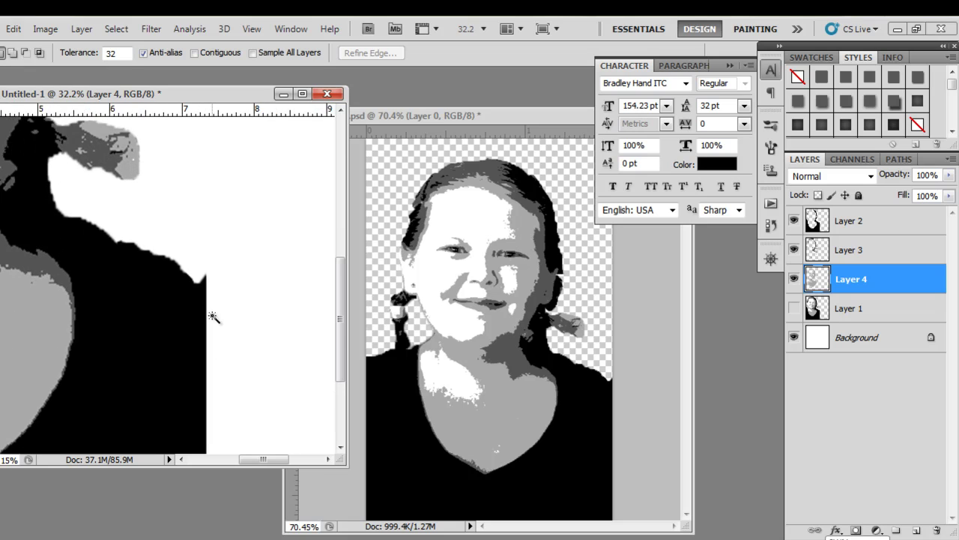
scroll(213, 316, up, 1)
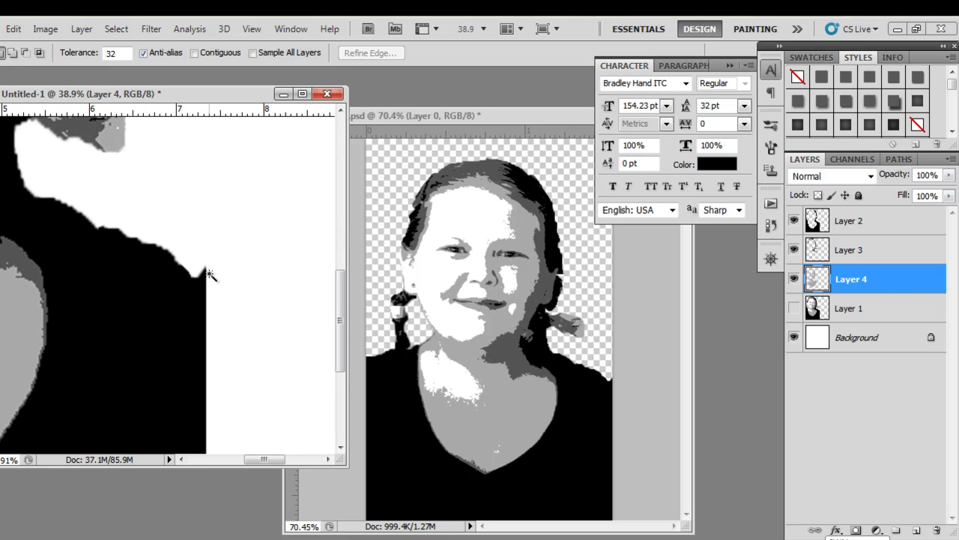
click(879, 225)
key(e)
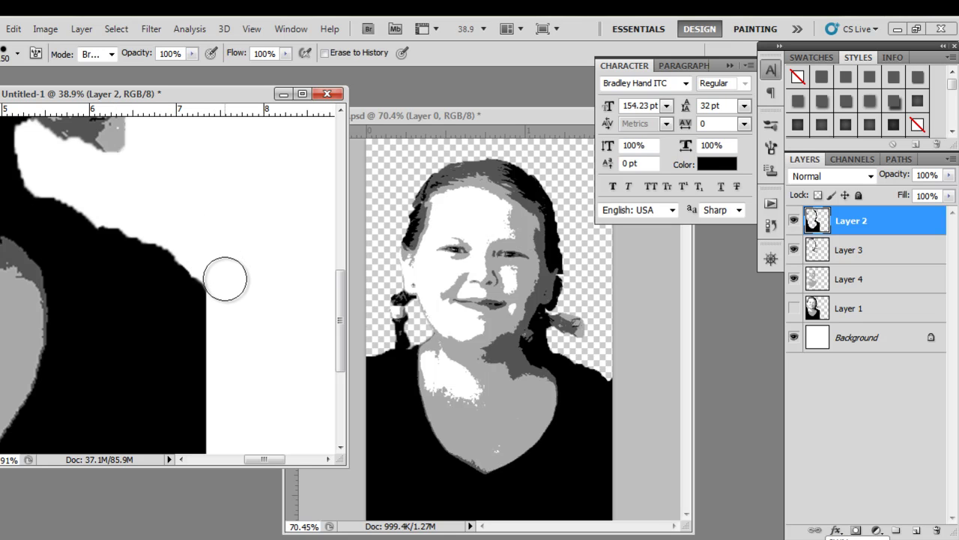
scroll(169, 336, down, 3)
scroll(2, 293, down, 2)
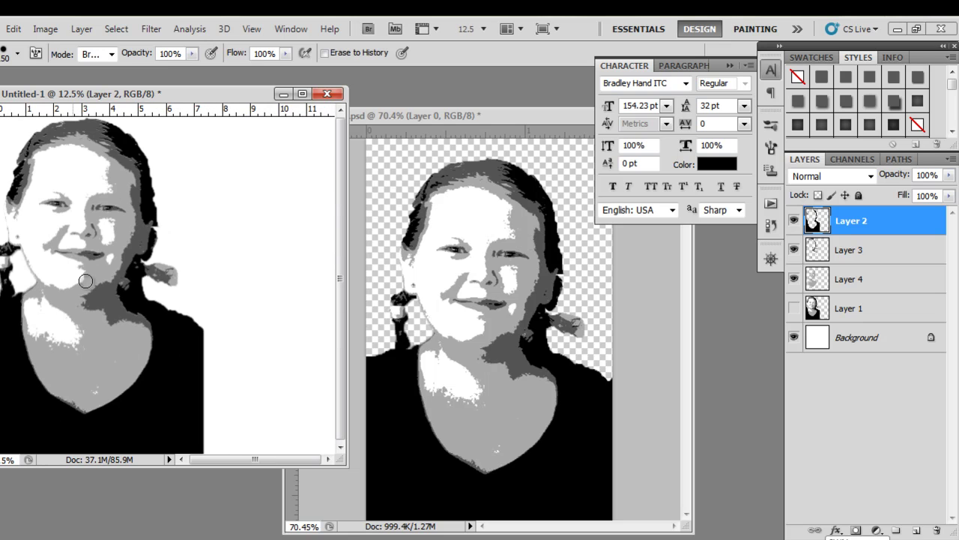
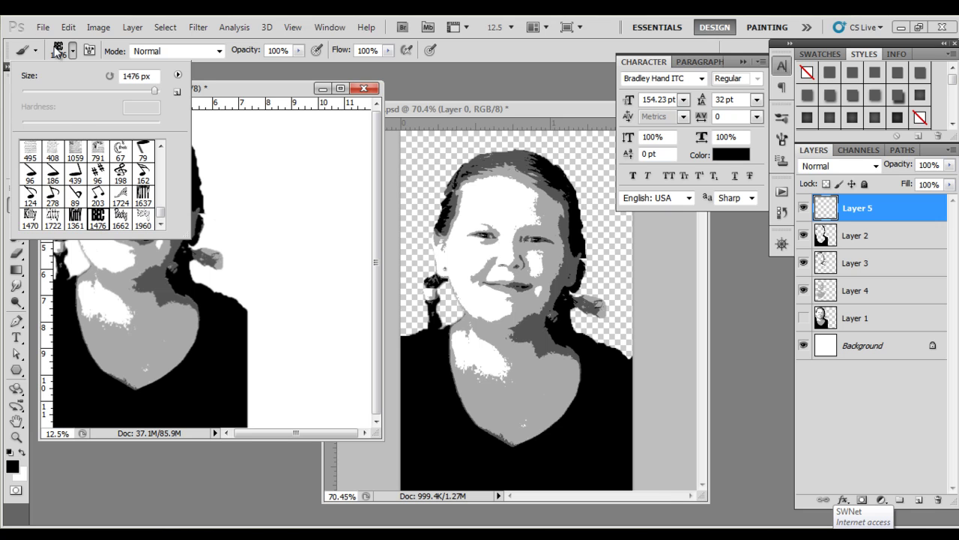
- Use the bold capital-letter name brush and reduce its size from the preset to 600 px
click(72, 50)
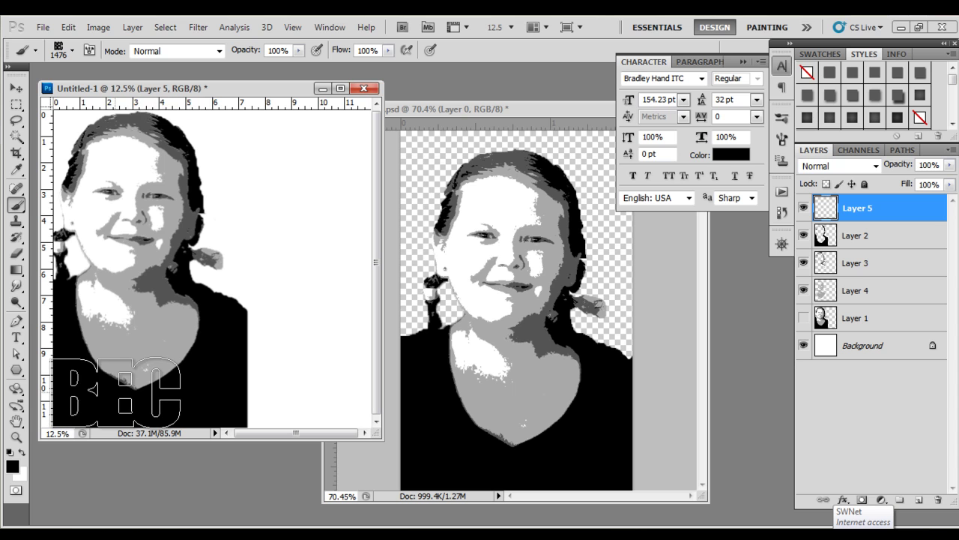
key(bracketleft)
key(bracketleft)
key(bracketleft)
key(bracketleft)
key(bracketleft)
key(bracketleft)
key(bracketleft)
key(bracketleft)
key(bracketleft)
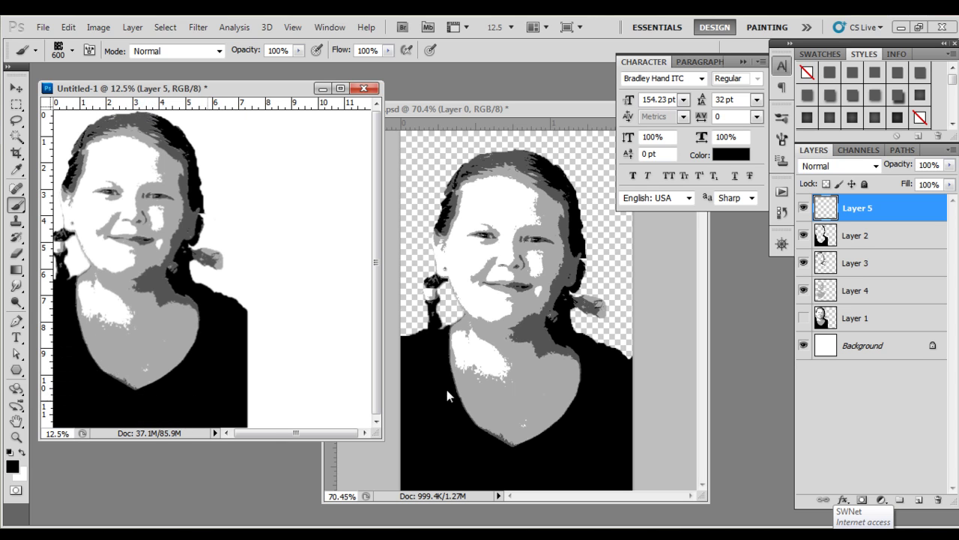
- With Layer 2's shape loaded as a selection and that layer hidden, stamp a black row of the name along the bottom on Layer 5
ctrl+click(824, 242)
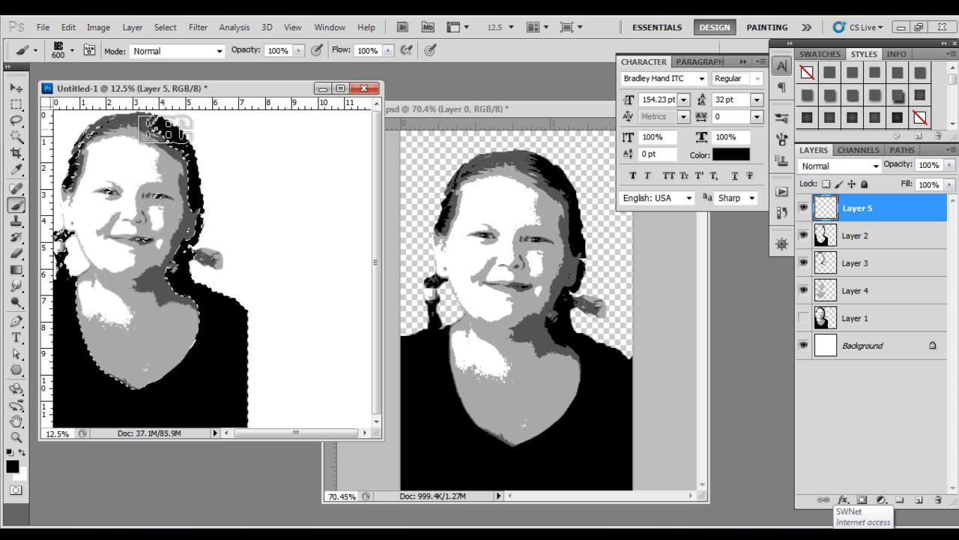
click(804, 237)
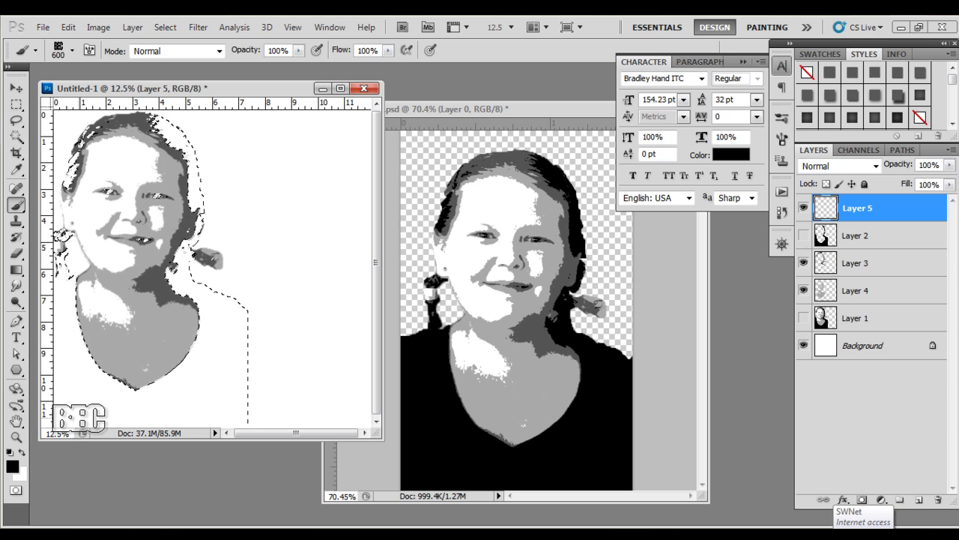
click(78, 414)
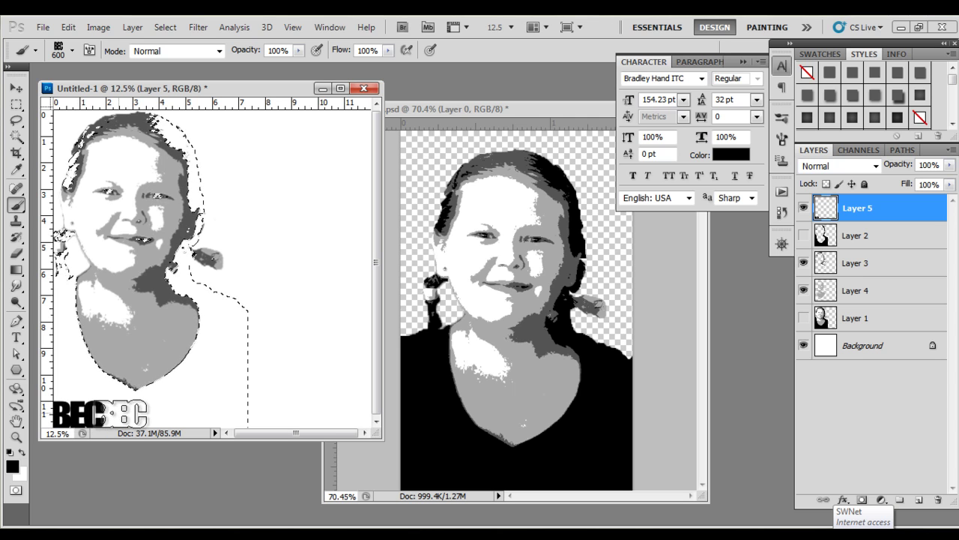
click(127, 414)
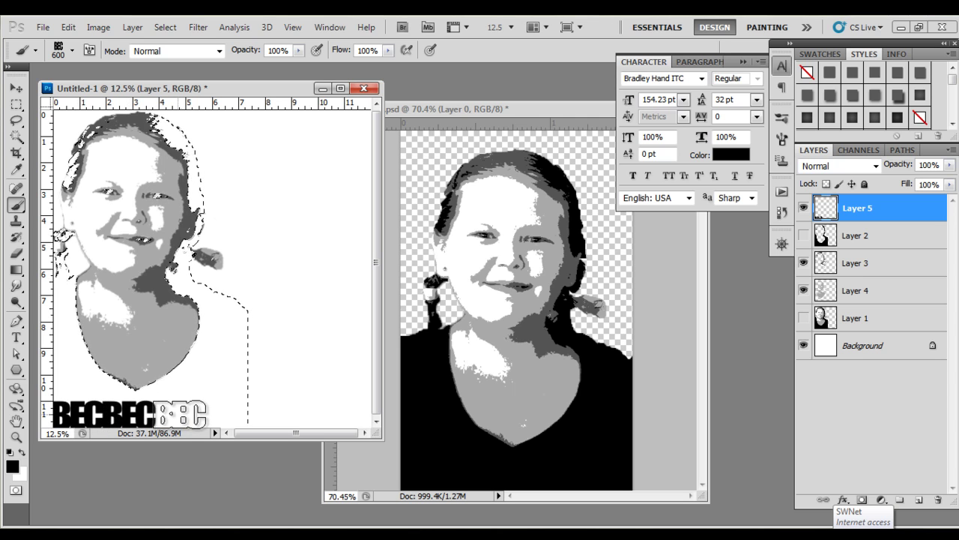
click(180, 414)
click(233, 413)
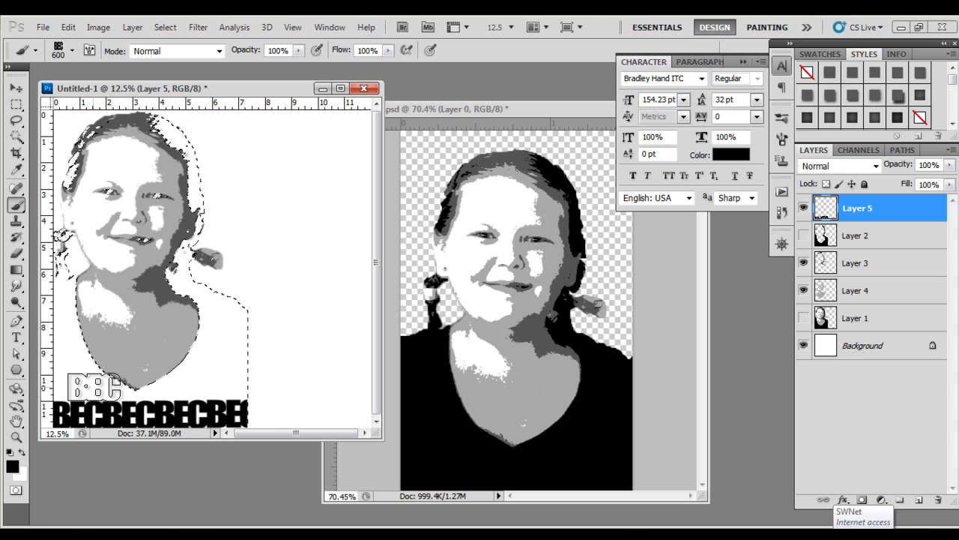
- Fill the rest of the selected shirt and dark hair areas with black bold name stamps on Layer 5, then deselect
click(94, 389)
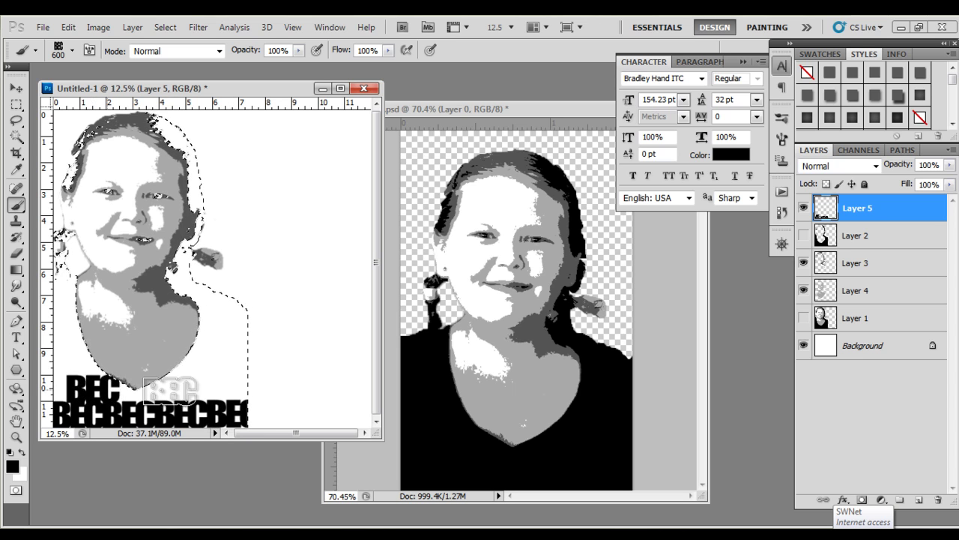
click(142, 388)
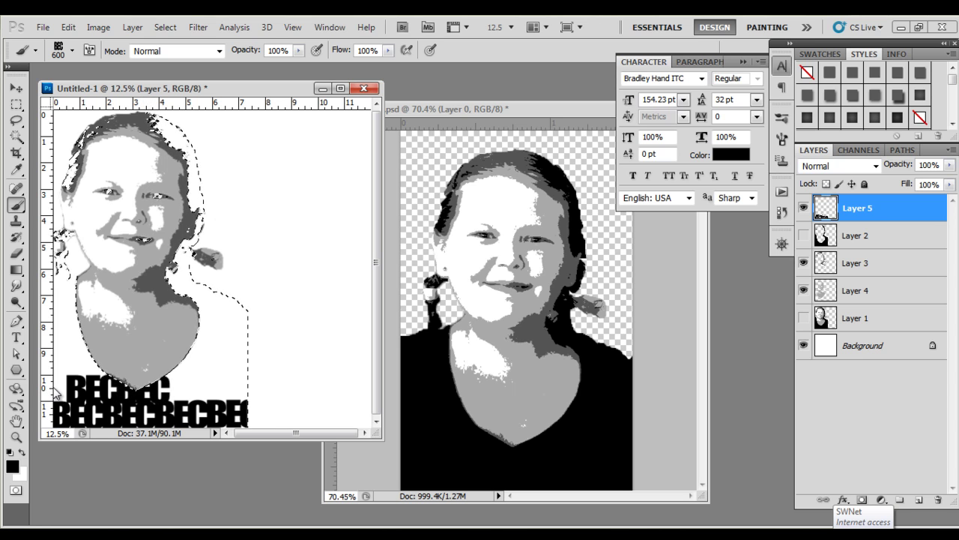
scroll(52, 394, down, 2)
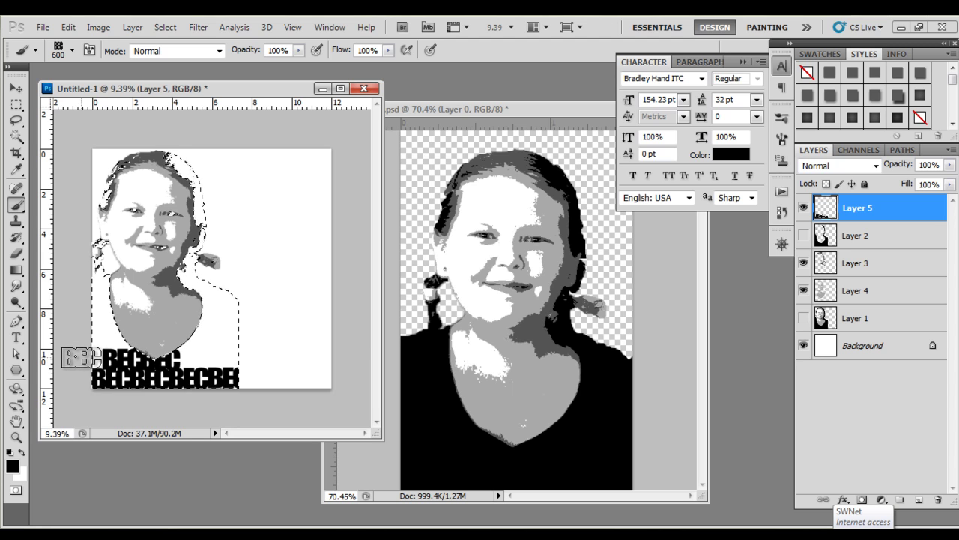
scroll(81, 357, up, 2)
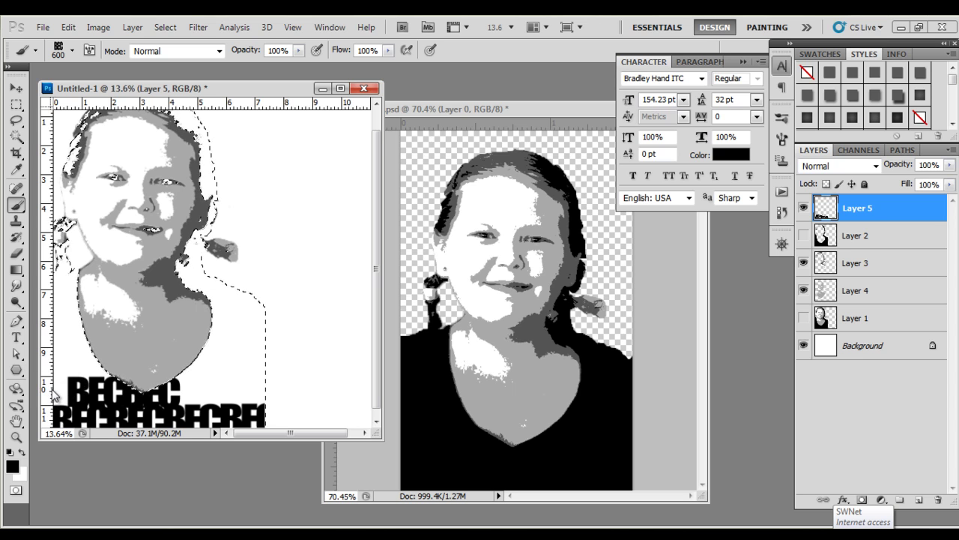
scroll(46, 390, down, 2)
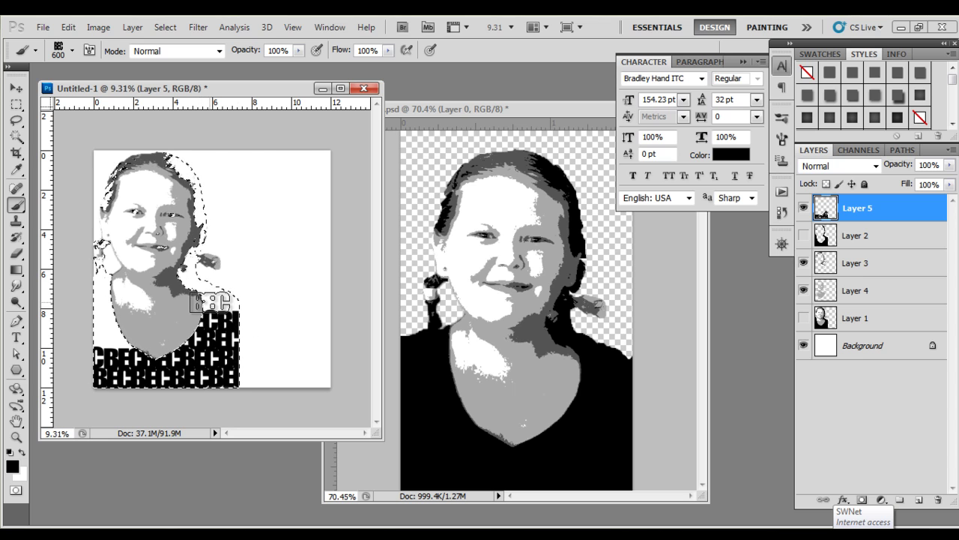
mouse_move(213, 302)
mouse_down()
mouse_move(253, 302)
mouse_move(212, 285)
mouse_up()
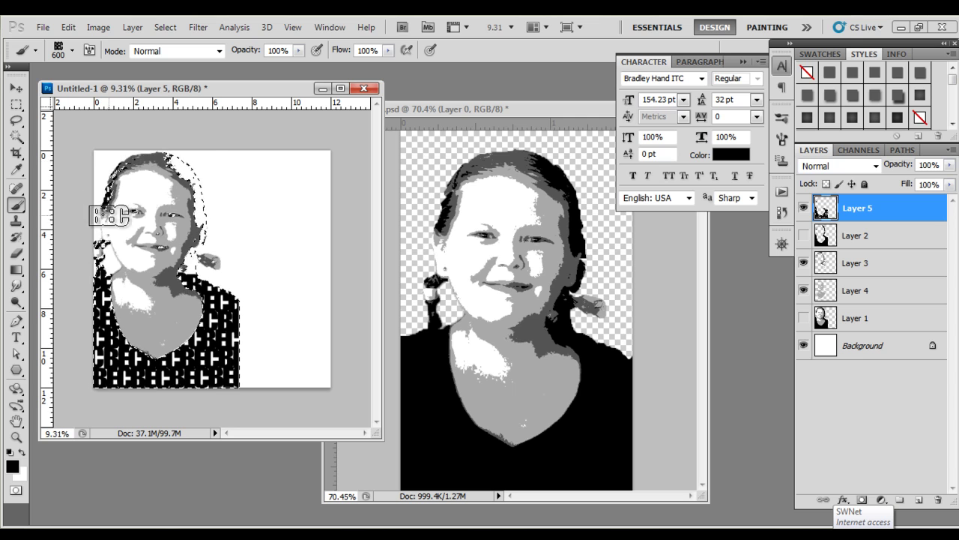
drag(182, 159, 195, 175)
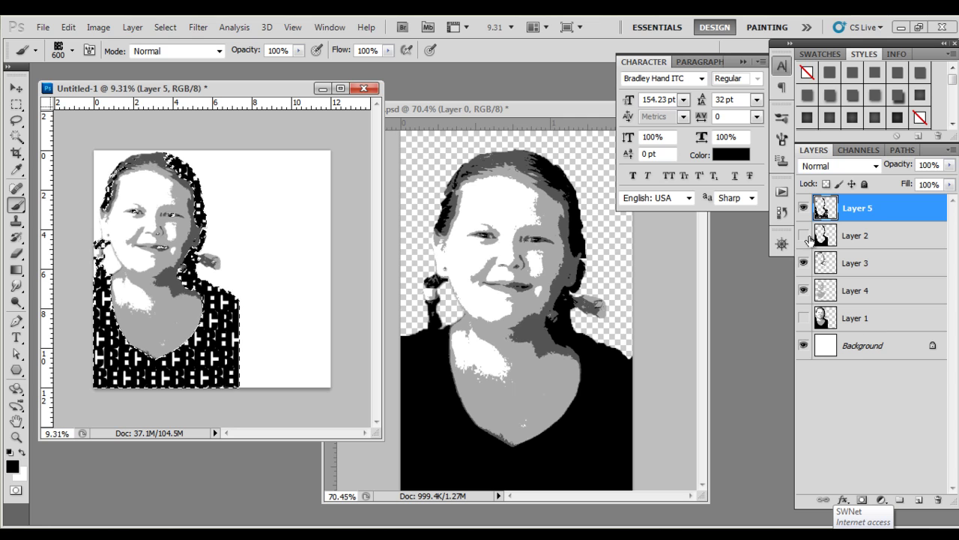
key(ctrl+d)
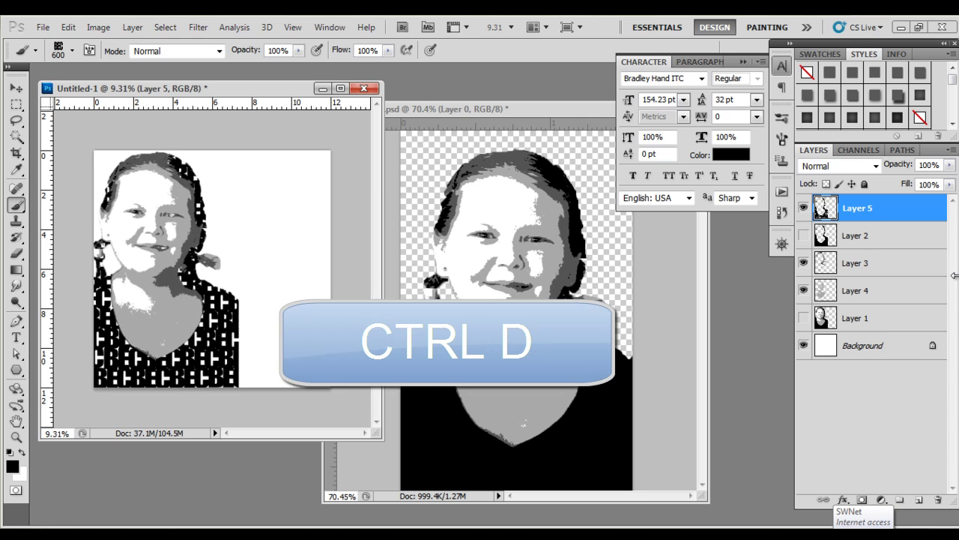
- Load the dark grey areas of Layer 3 as a selection and add a new layer above it
click(891, 269)
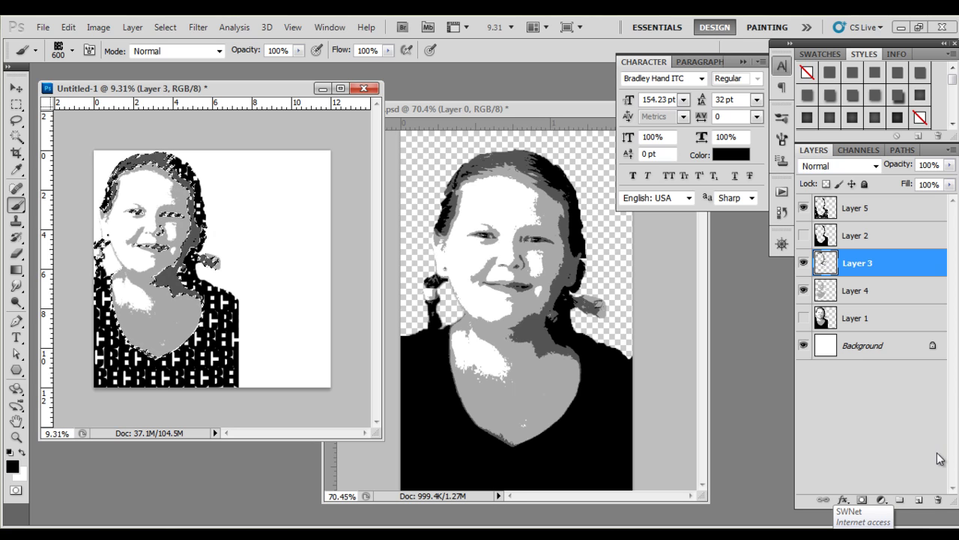
click(916, 500)
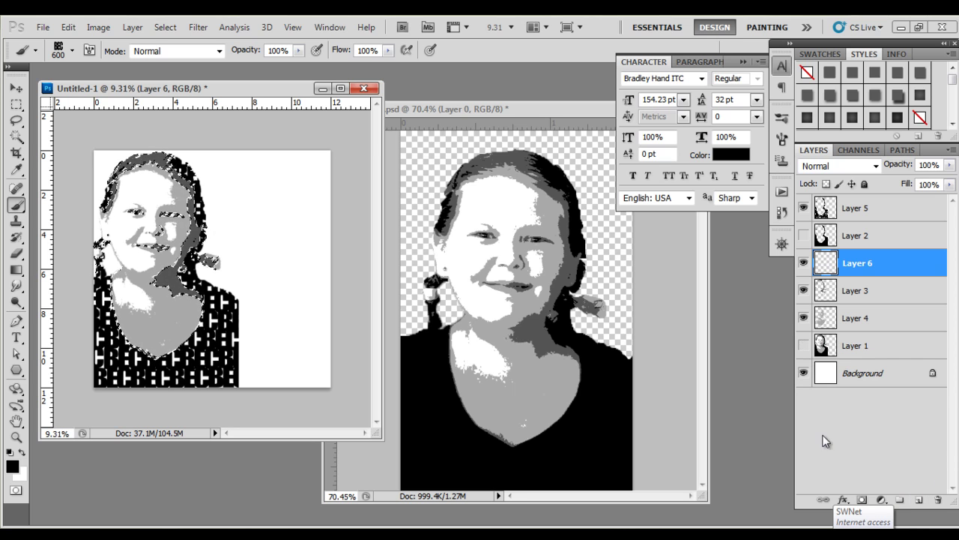
- Choose the 1662 px script name brush and reduce its size to 400 px
click(73, 51)
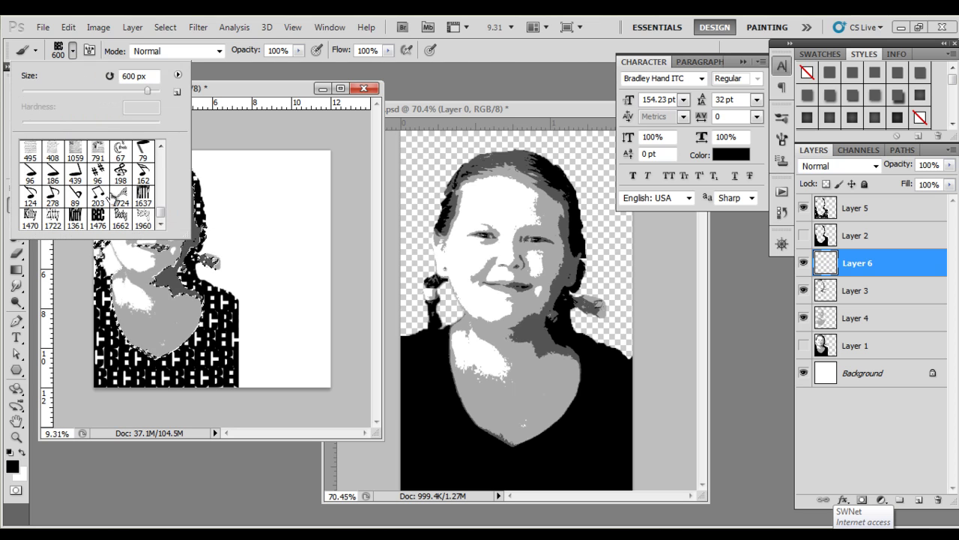
click(120, 217)
click(60, 52)
click(59, 52)
click(60, 52)
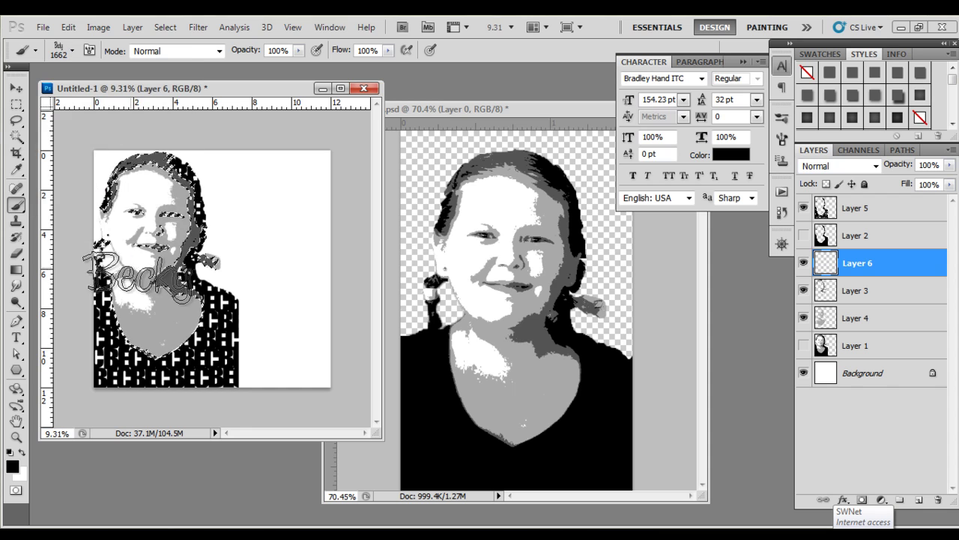
key(ctrl+plus)
scroll(138, 278, up, 2)
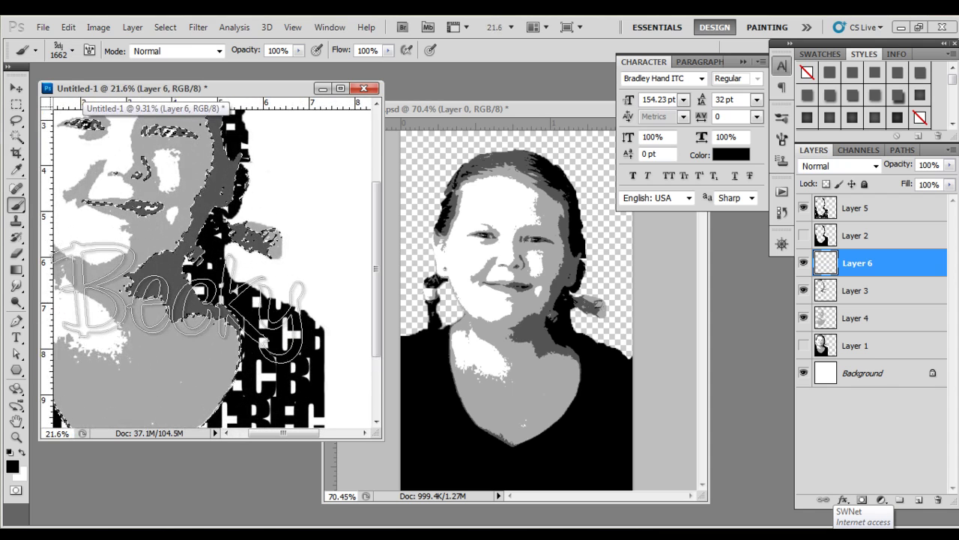
key(bracketleft)
key(bracketleft)
key(bracketleft)
key(bracketleft)
key(bracketleft)
key(bracketleft)
key(bracketleft)
key(bracketleft)
key(bracketleft)
key(bracketleft)
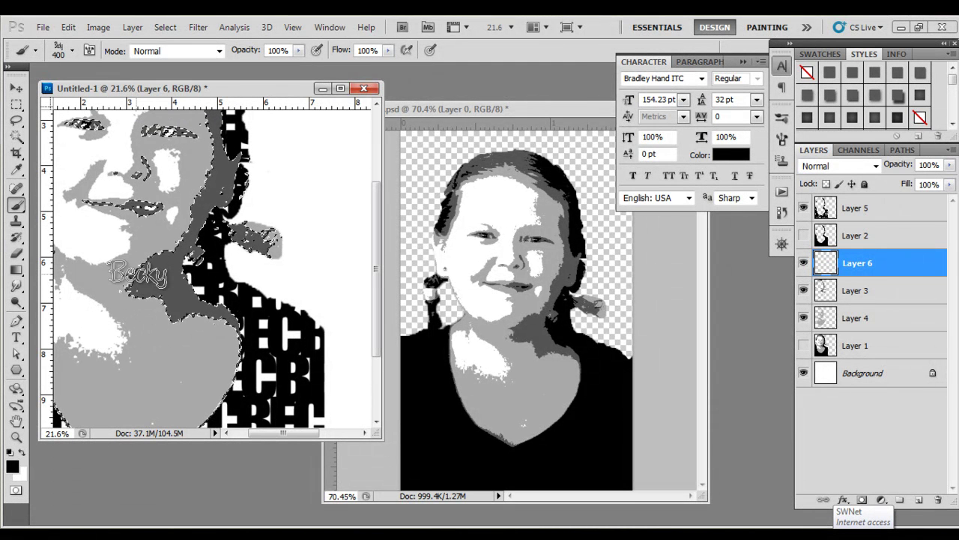
- Stamp the black script name over the selected dark grey neck shadow, hair bow and hair beside the face on Layer 6
click(139, 274)
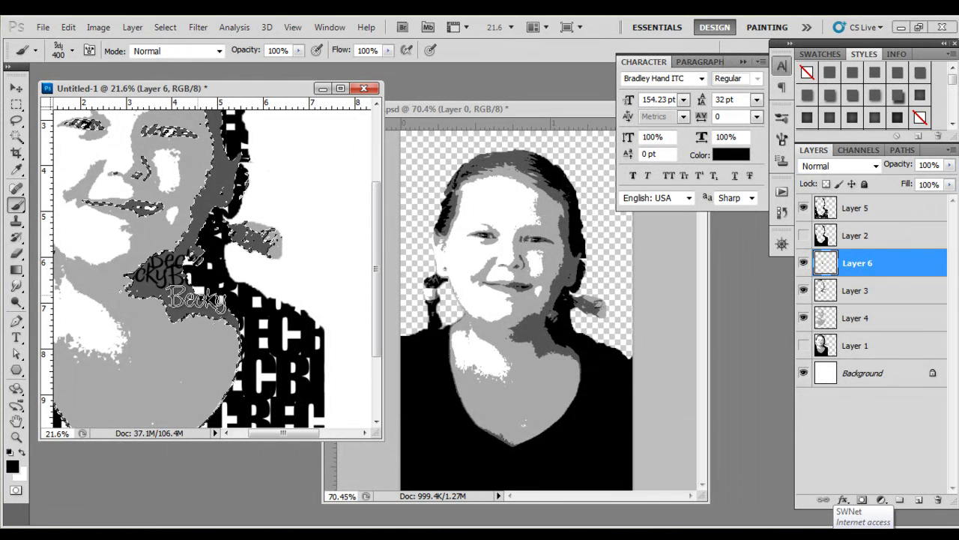
click(133, 281)
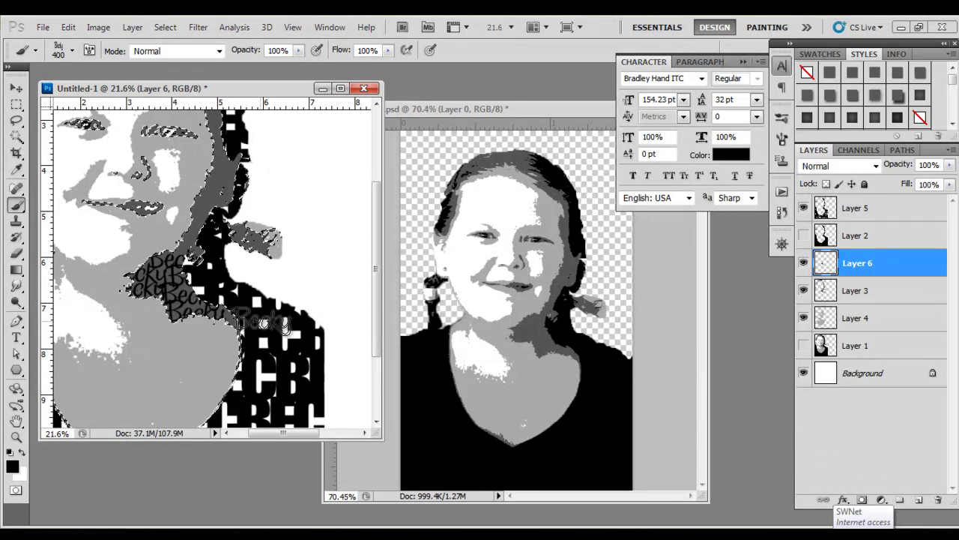
click(253, 235)
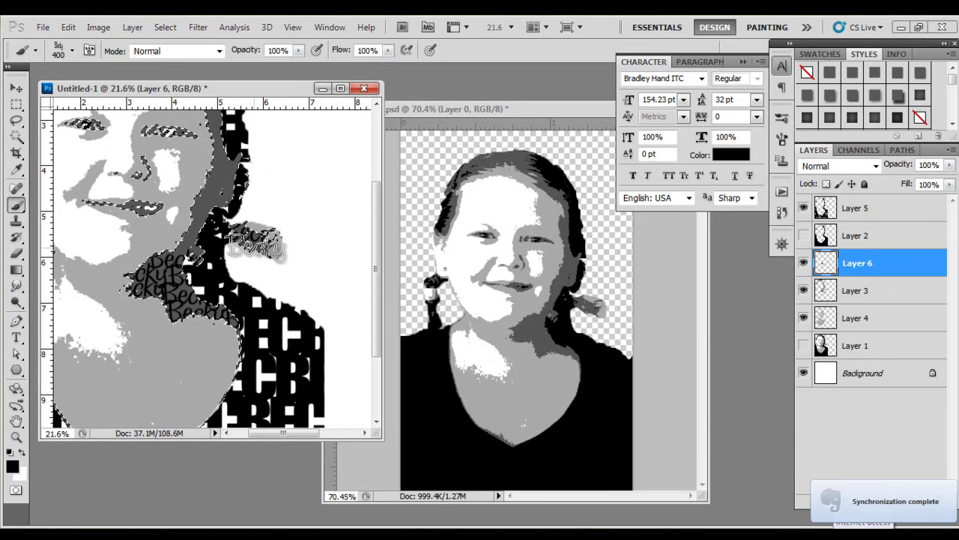
drag(175, 253, 215, 139)
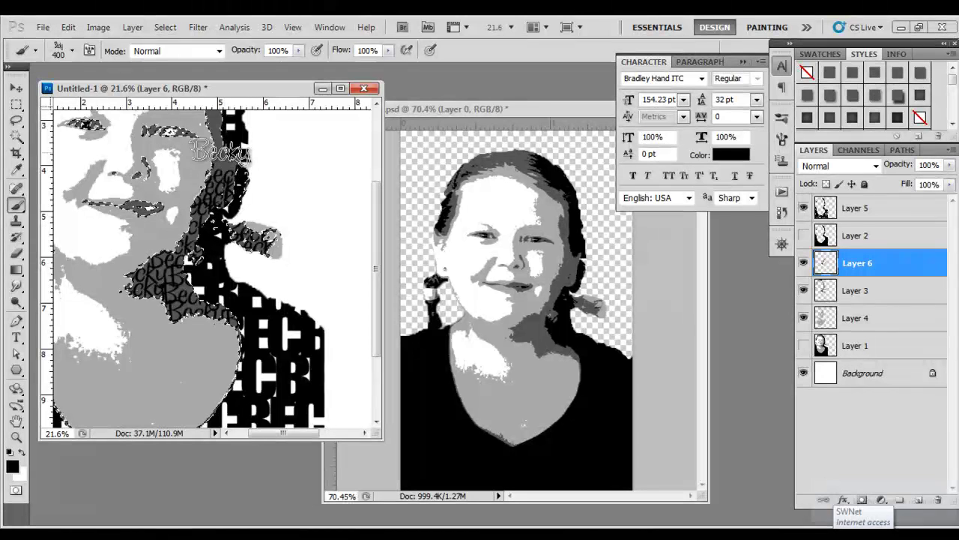
click(220, 147)
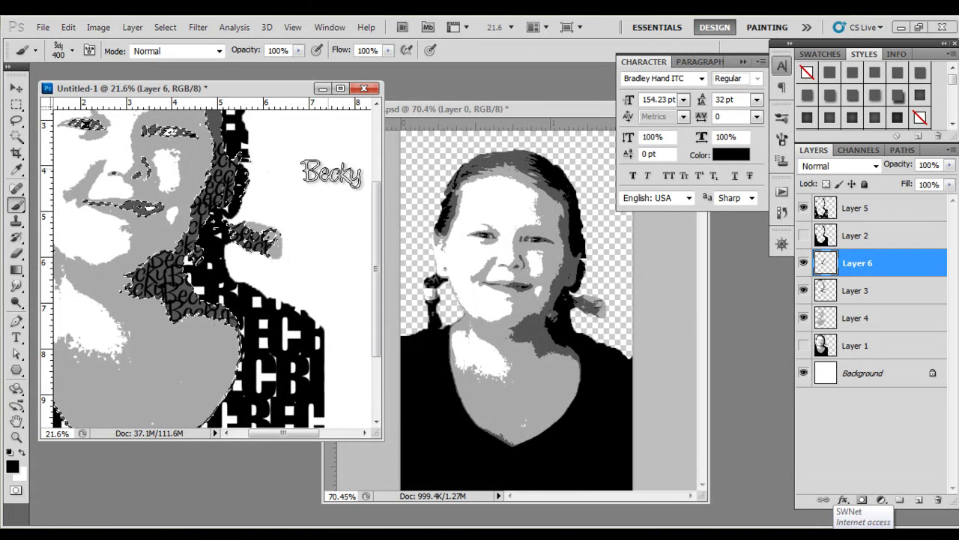
- Fill the selected eyes, nose, mouth and top and side hair with script name stamps on Layer 6, then deselect
drag(379, 238, 377, 215)
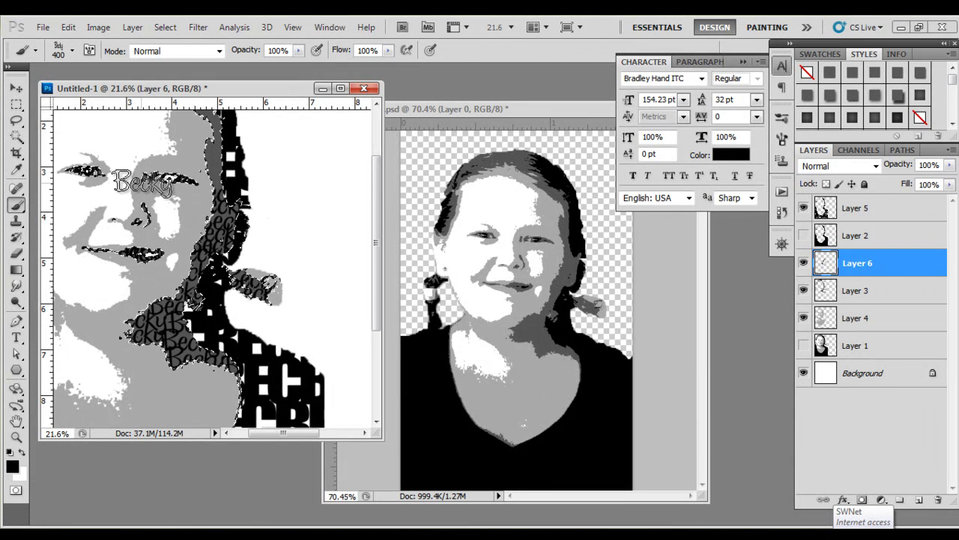
click(131, 246)
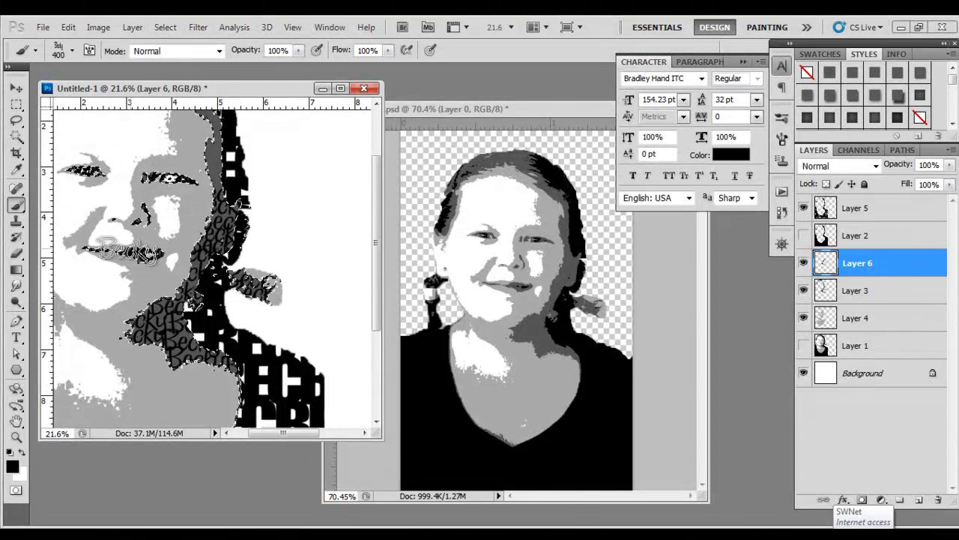
drag(377, 198, 377, 170)
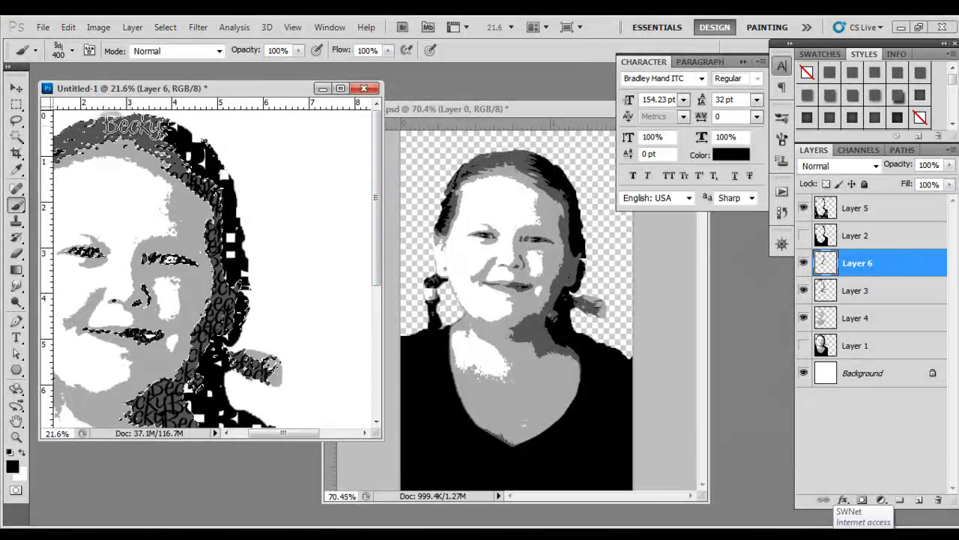
drag(101, 131, 150, 133)
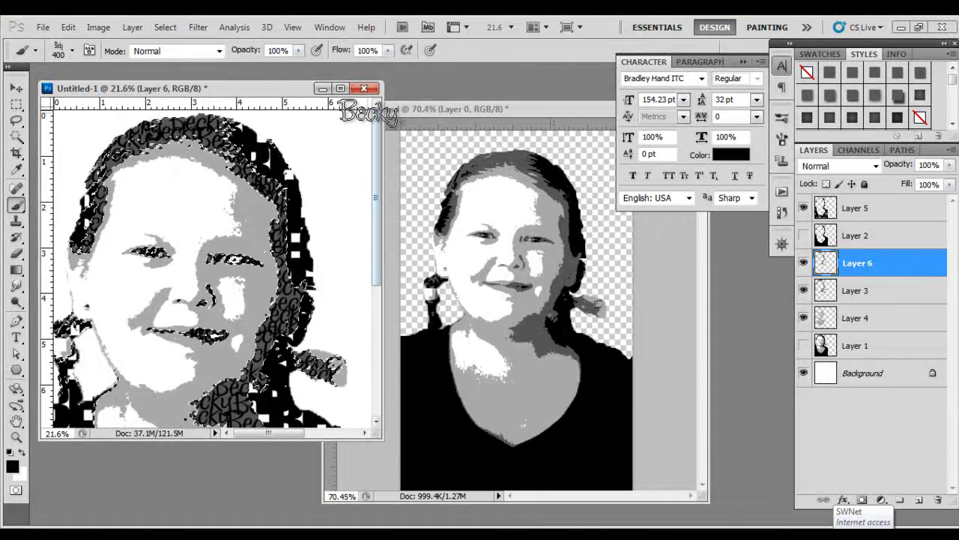
drag(376, 120, 382, 242)
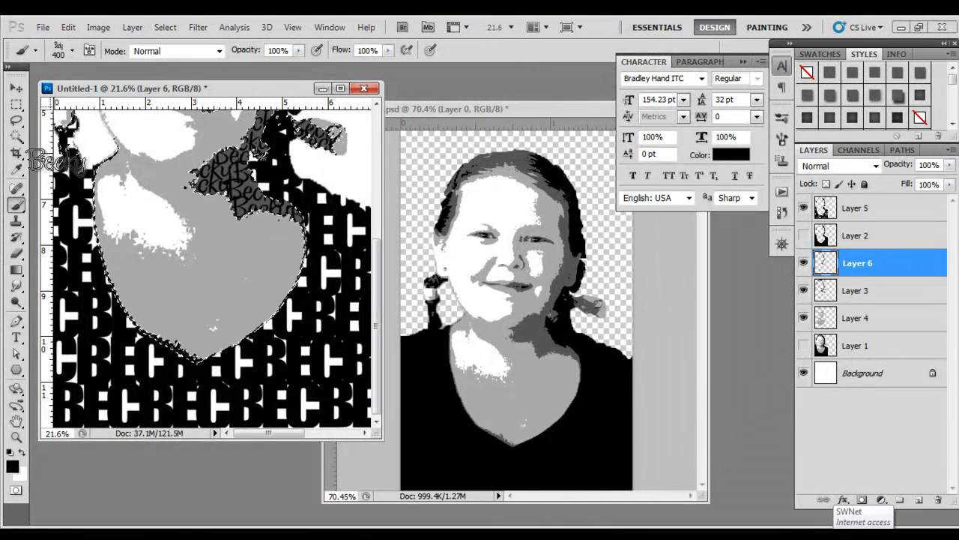
key(ctrl+minus)
key(ctrl+minus)
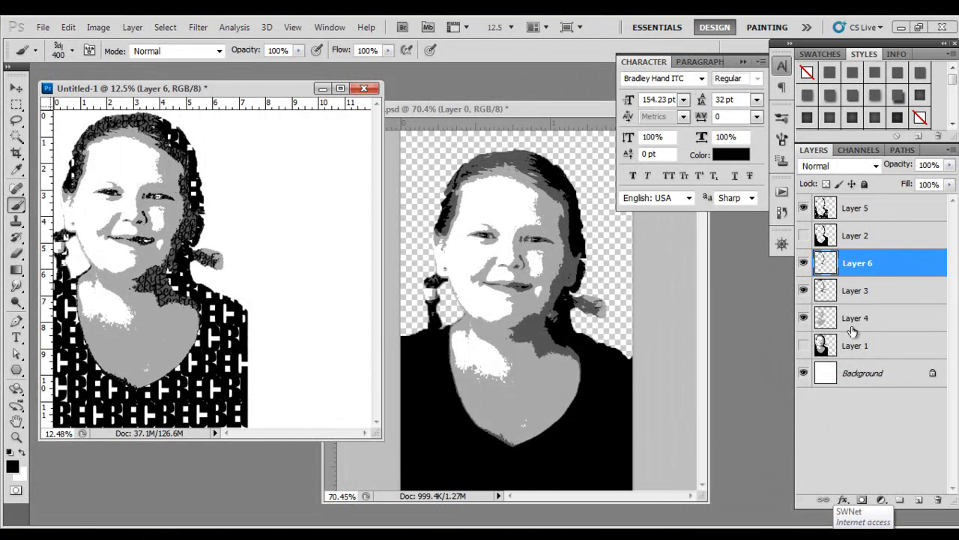
- Hide Layer 3, load Layer 4's light grey areas as a selection and add a new layer above Layer 4
click(804, 262)
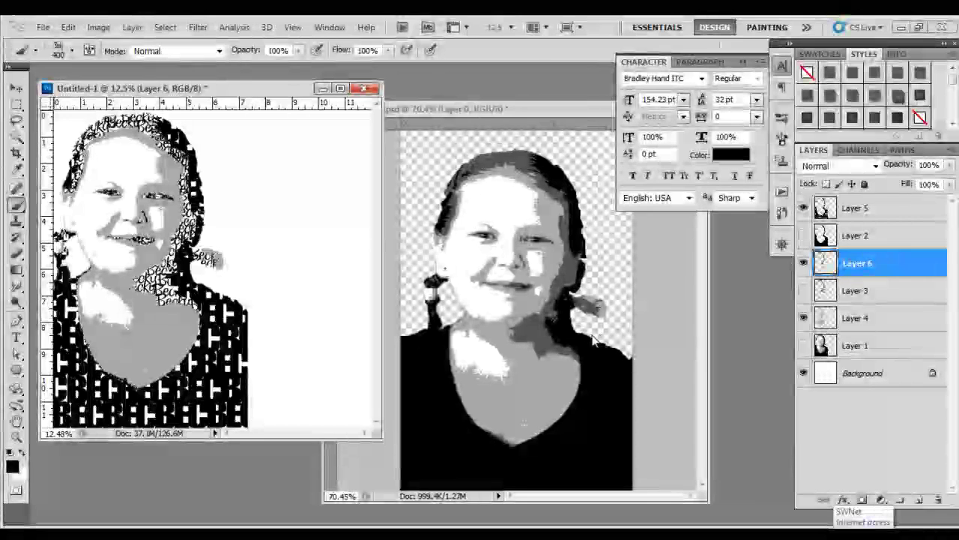
click(866, 322)
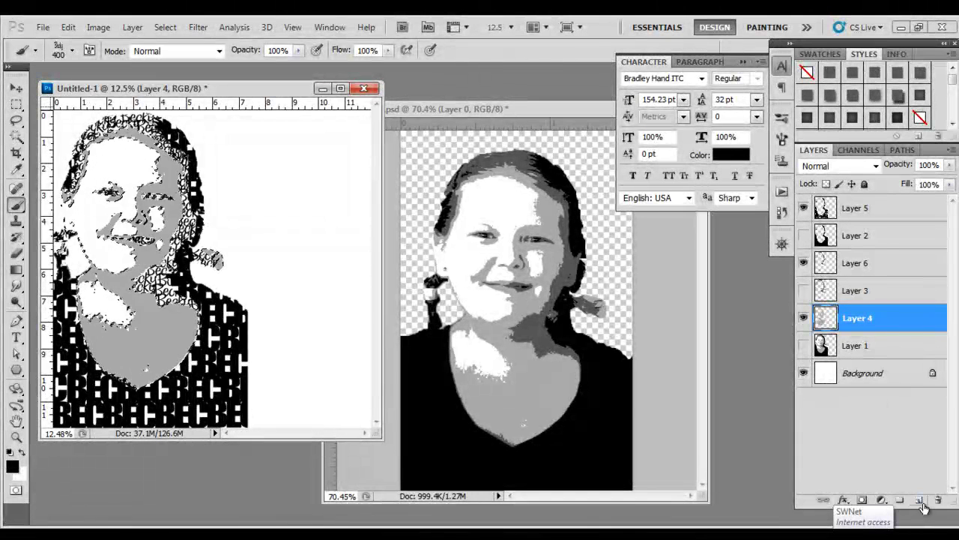
click(920, 500)
- Choose the 1960 px thin name brush and enlarge the portrait's document window
click(72, 51)
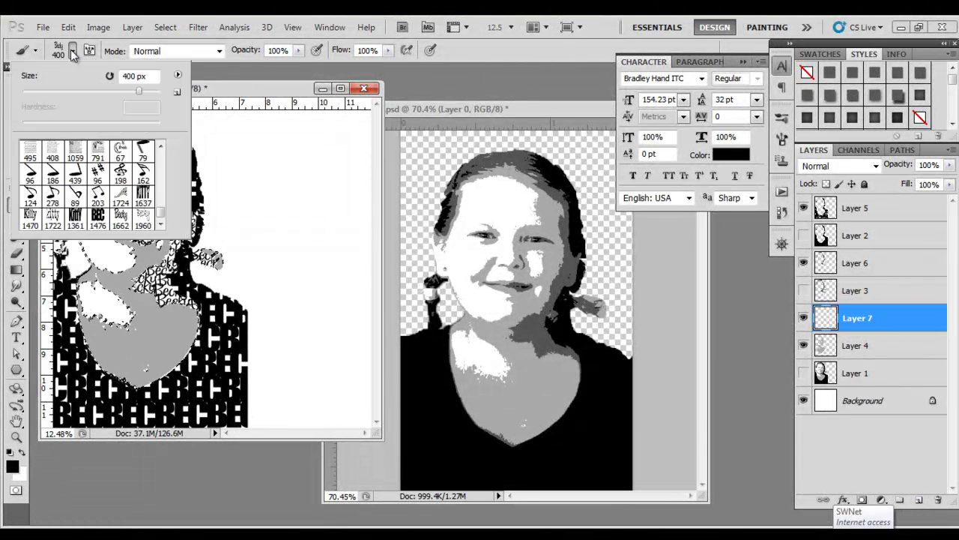
click(144, 218)
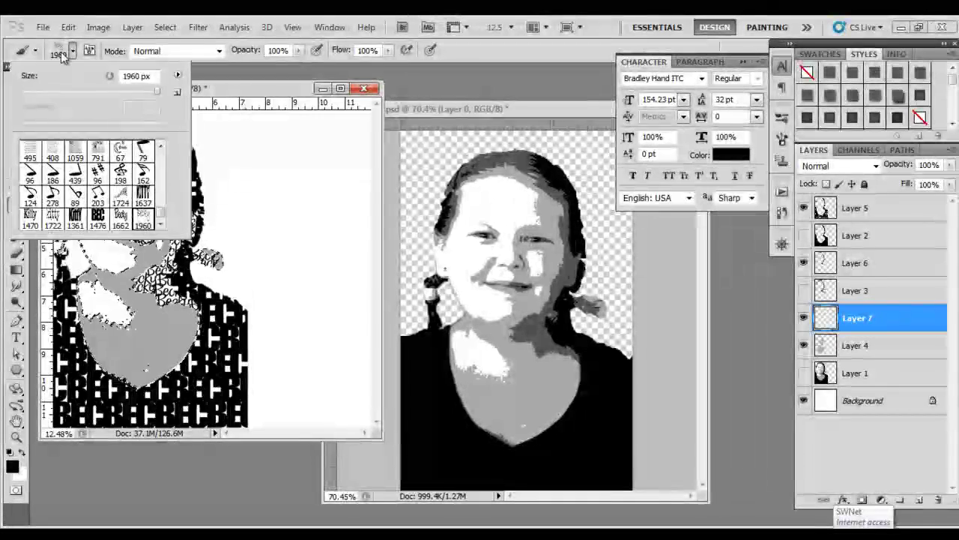
click(61, 56)
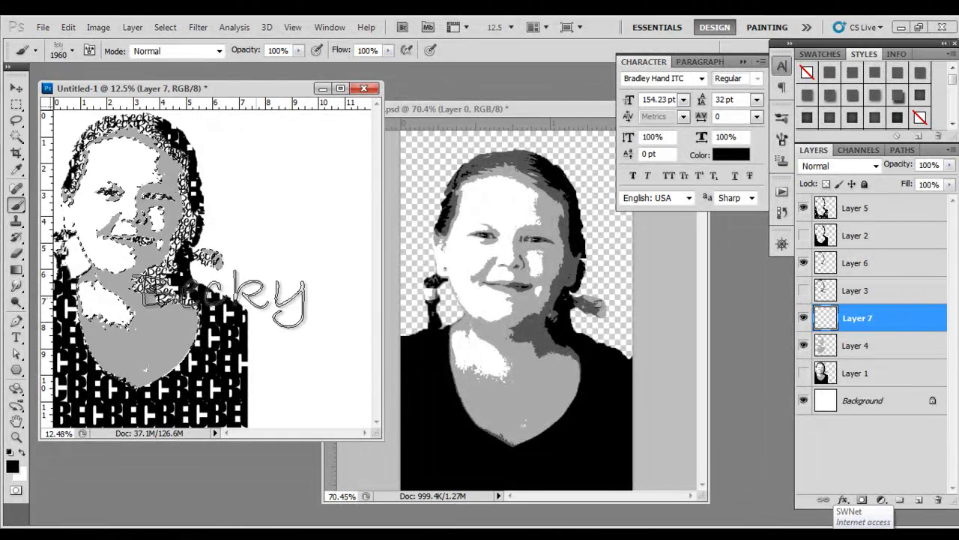
scroll(113, 276, up, 1)
scroll(120, 276, up, 4)
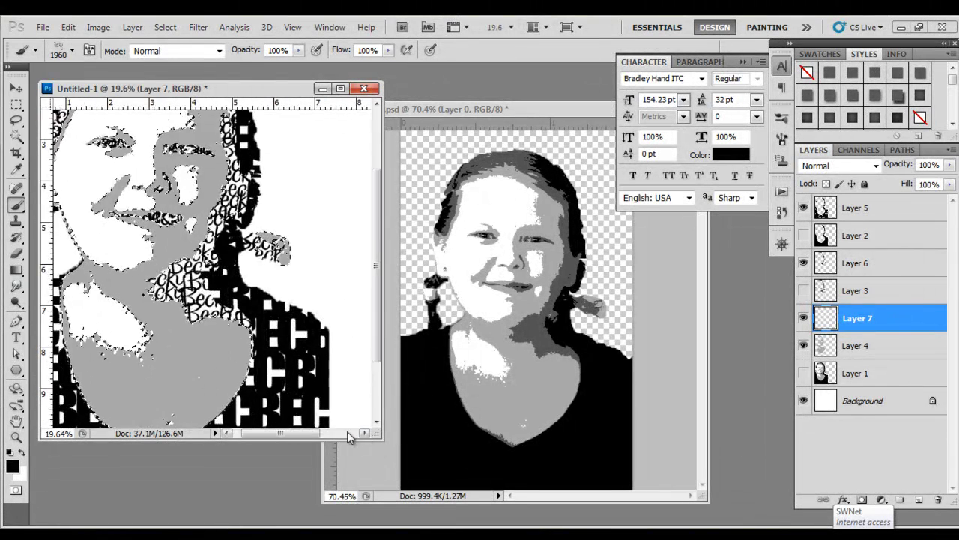
drag(382, 441, 707, 530)
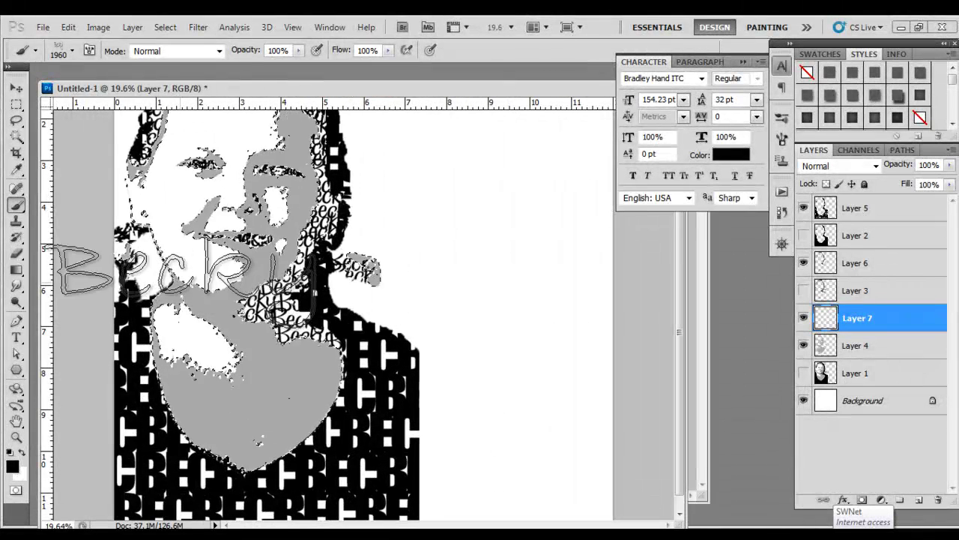
- Reduce the thin name brush's size to 300 px
key(bracketleft)
key(bracketleft)
key(bracketleft)
key(bracketleft)
key(bracketleft)
key(bracketleft)
key(bracketleft)
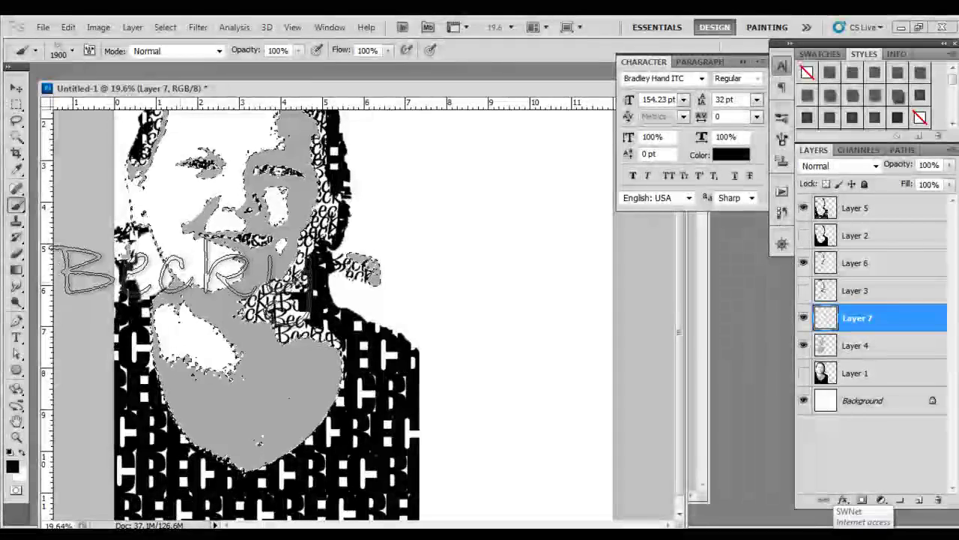
key(bracketleft)
key(bracketleft)
key(bracketleft)
key(bracketleft)
key(bracketleft)
key(bracketleft)
key(bracketleft)
key(bracketleft)
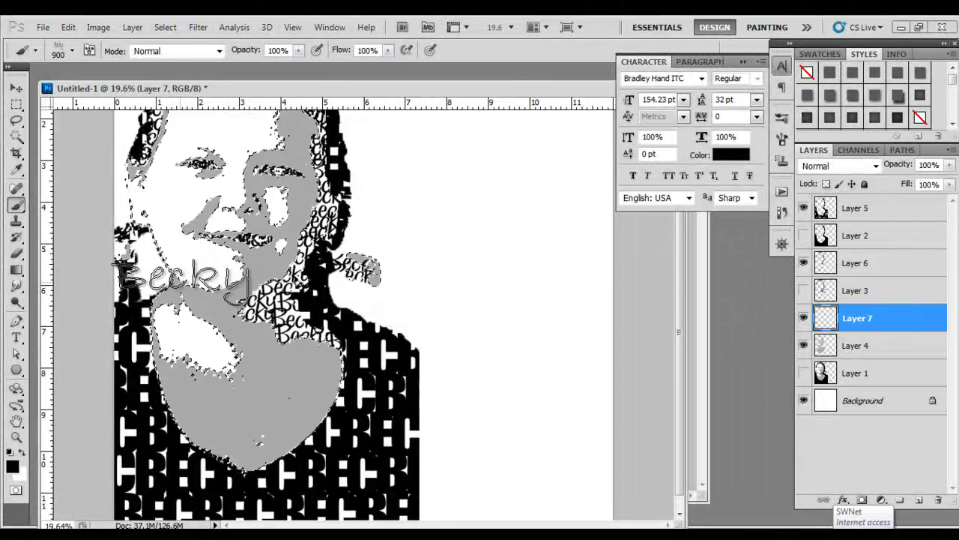
key(bracketleft)
key(bracketleft)
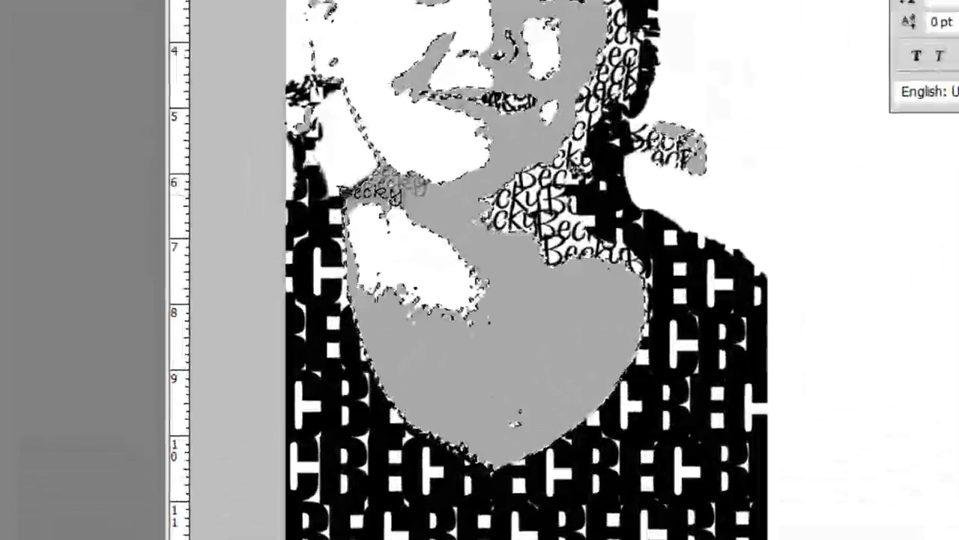
- Fill the selected light grey neck, chest, face and bow areas with thin name stamps on Layer 7, then deselect and hide Layer 4
drag(333, 234, 350, 255)
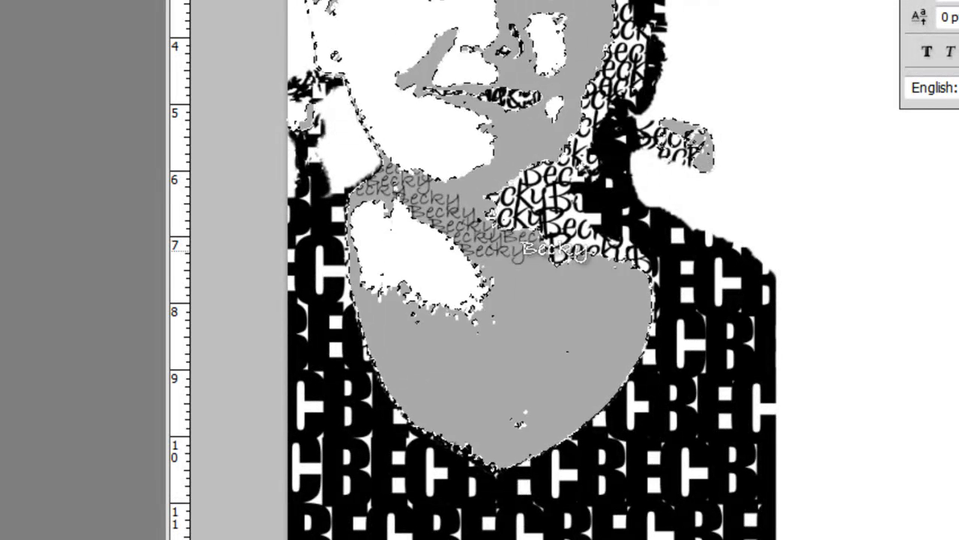
click(502, 266)
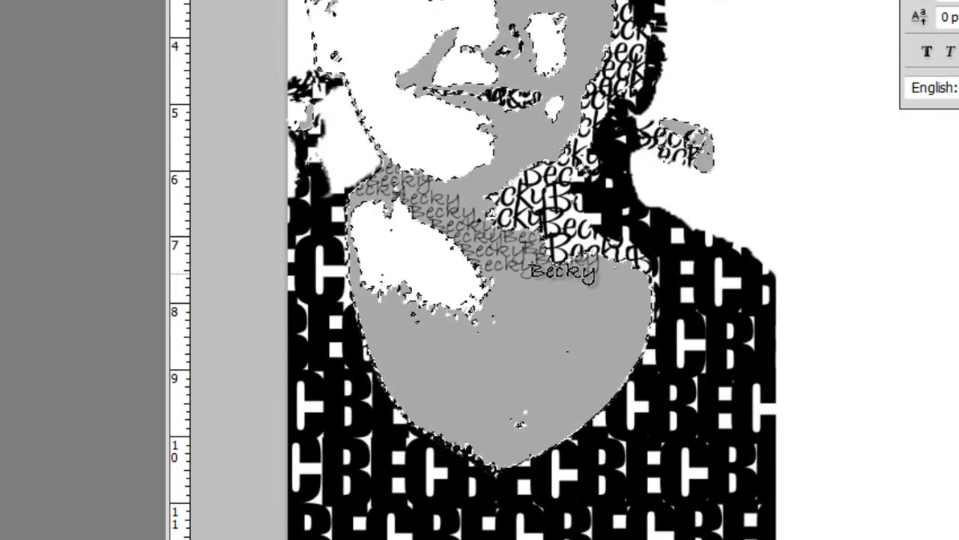
mouse_move(529, 225)
mouse_down()
mouse_move(517, 187)
mouse_move(502, 181)
mouse_up()
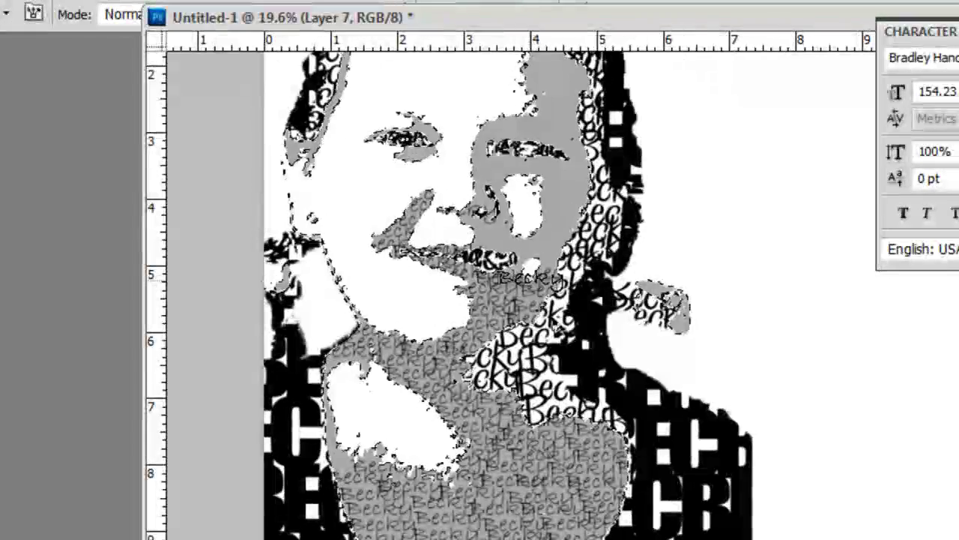
mouse_move(667, 301)
mouse_down()
mouse_move(682, 303)
mouse_move(667, 330)
mouse_up()
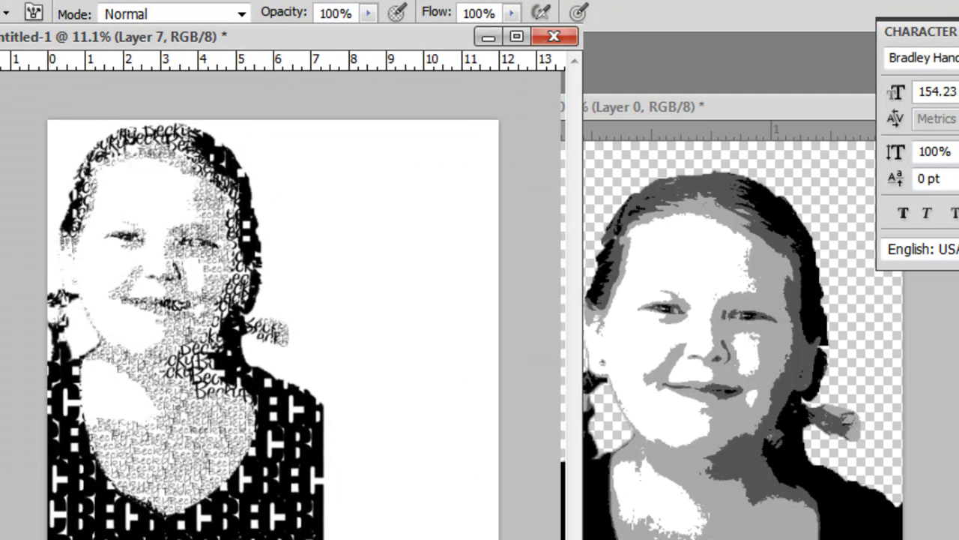
- Minimize becextract.psd and bring the paper14.jpg texture document to the front
click(785, 105)
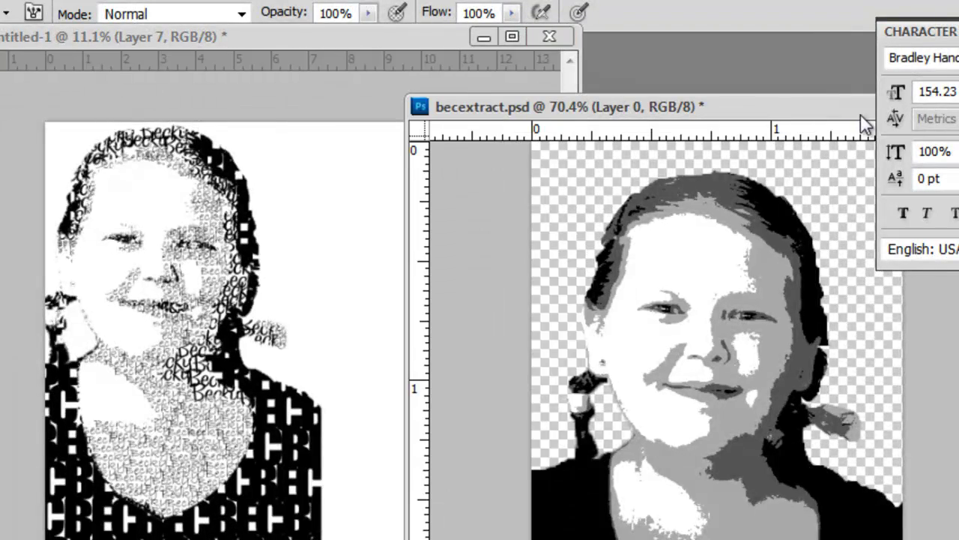
click(767, 125)
click(326, 27)
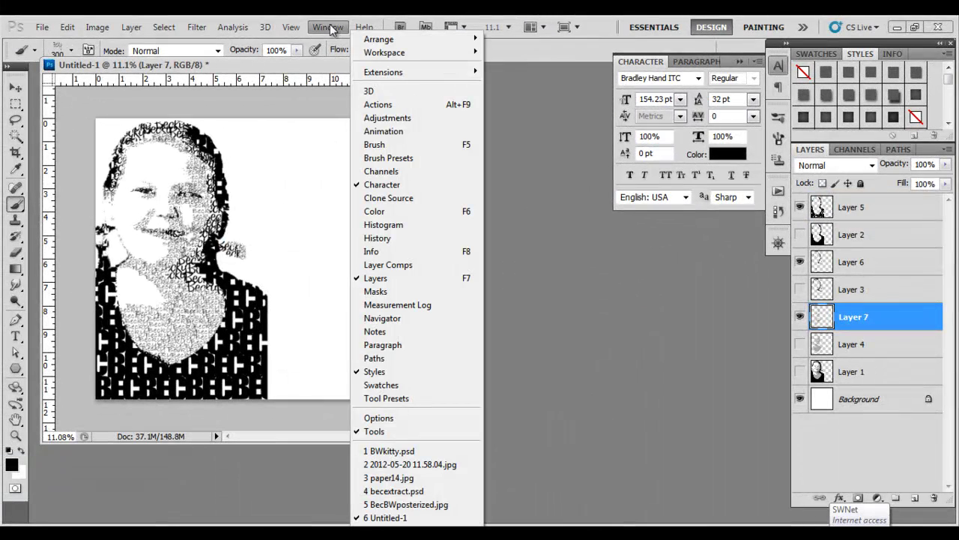
click(431, 478)
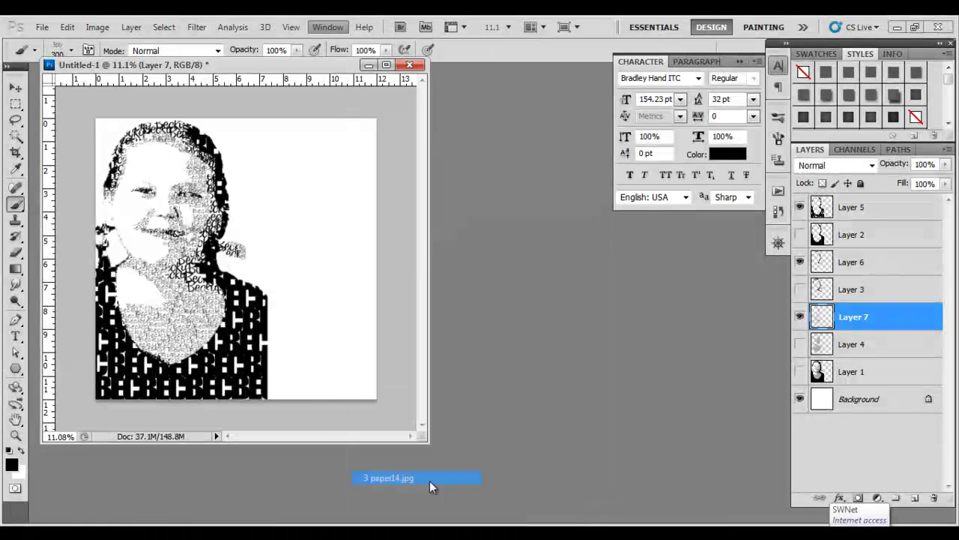
- Move the paper14.jpg texture into the portrait document as a full-canvas layer and place it between Layer 4 and Layer 1
click(16, 87)
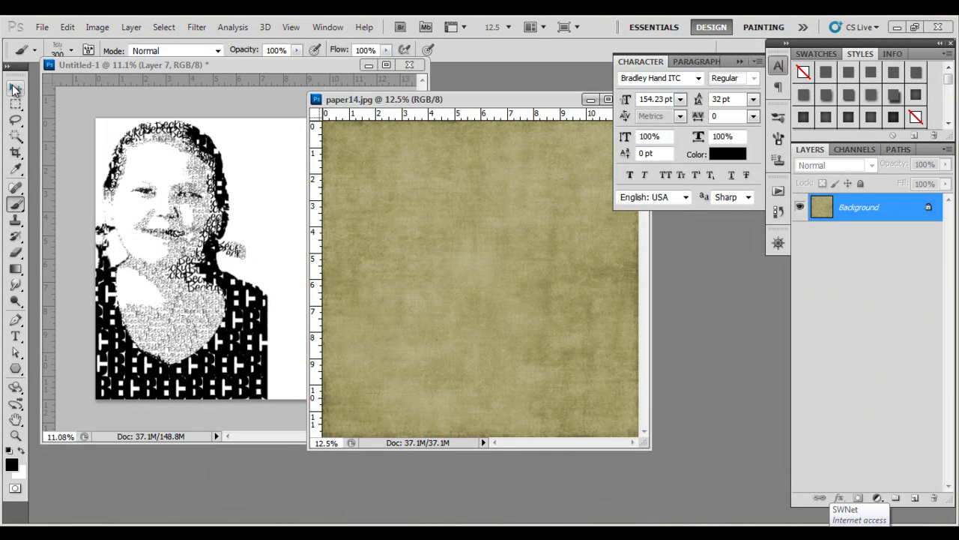
drag(349, 169, 192, 176)
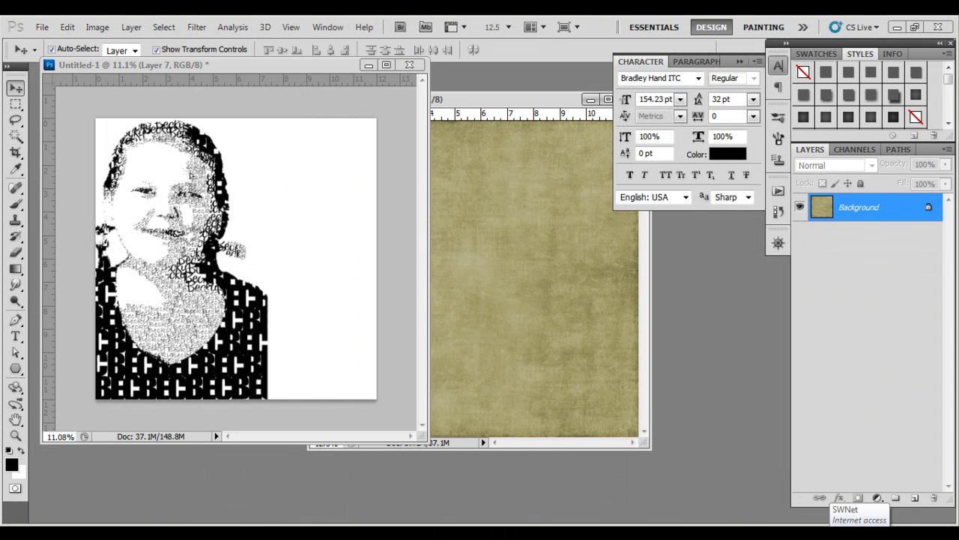
drag(886, 327, 897, 389)
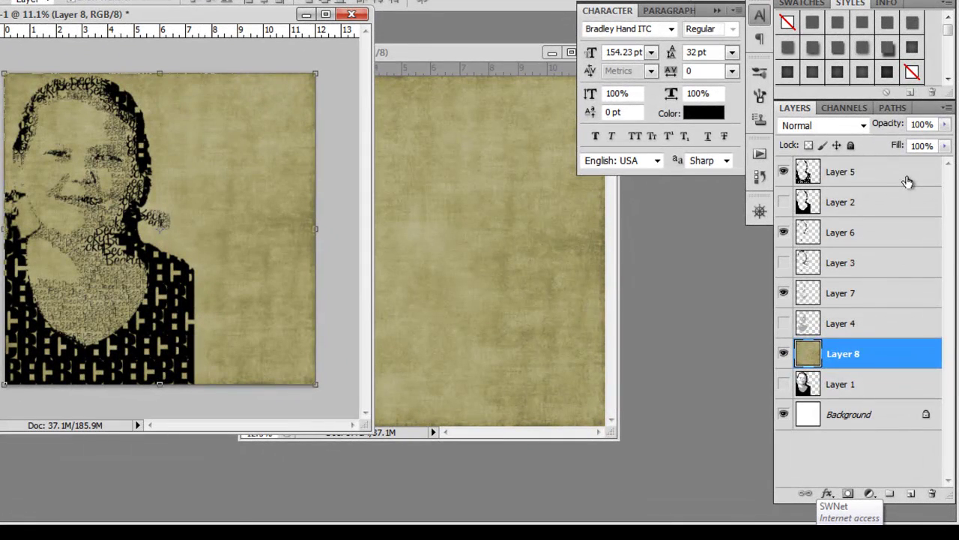
- Merge the three name-stamp layers, Layer 5, Layer 6 and Layer 7, into one layer
click(908, 183)
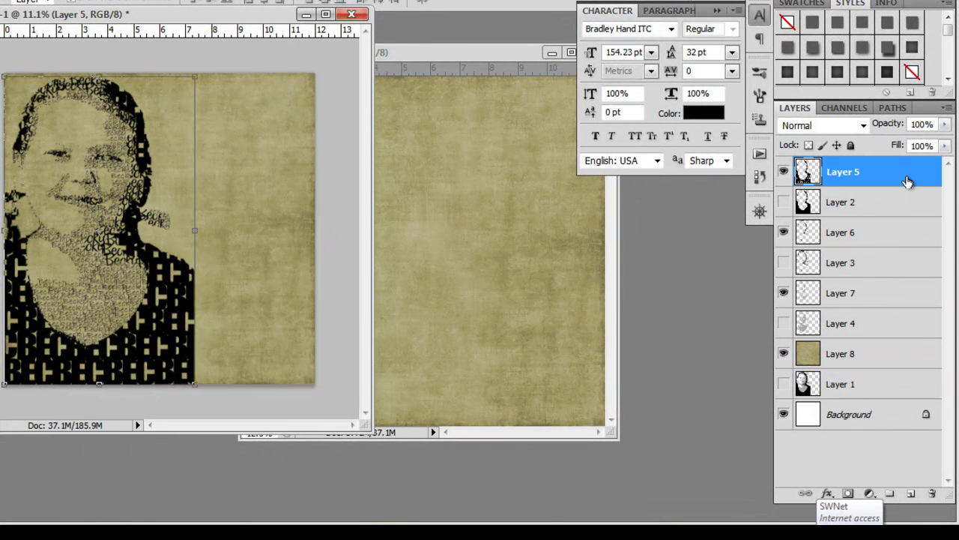
ctrl+click(897, 237)
ctrl+click(893, 299)
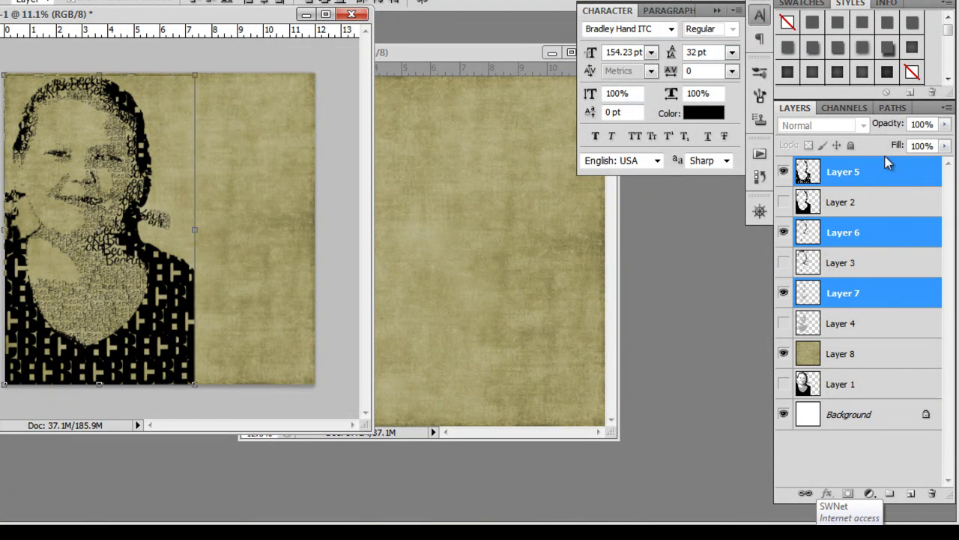
key(ctrl+e)
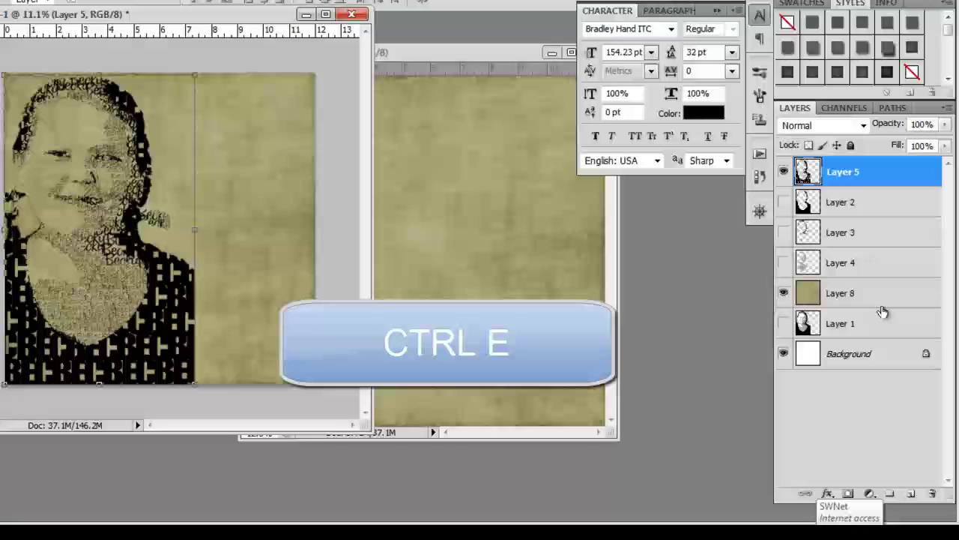
- Set the merged name-stamp layer's blend mode to Overlay, comparing it with Soft Light before returning to Overlay
click(863, 126)
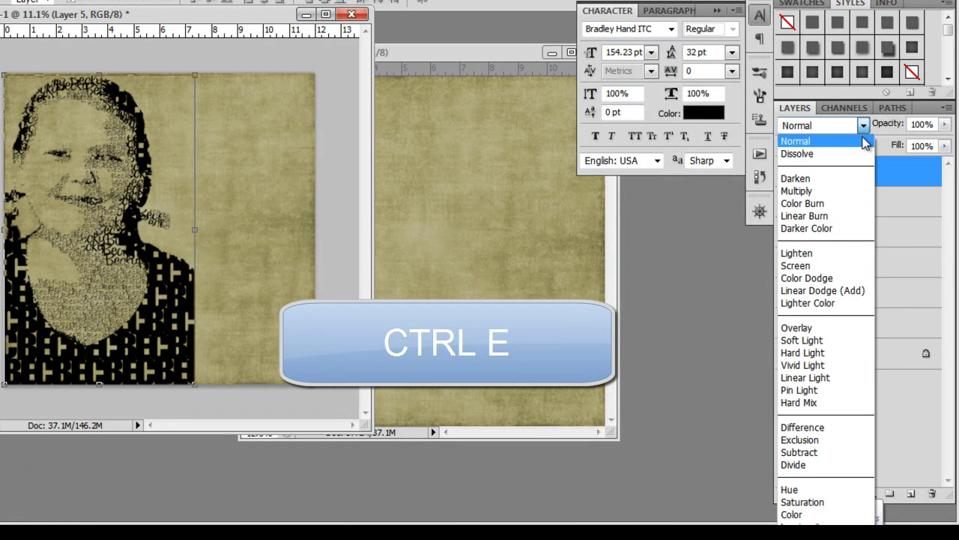
click(841, 336)
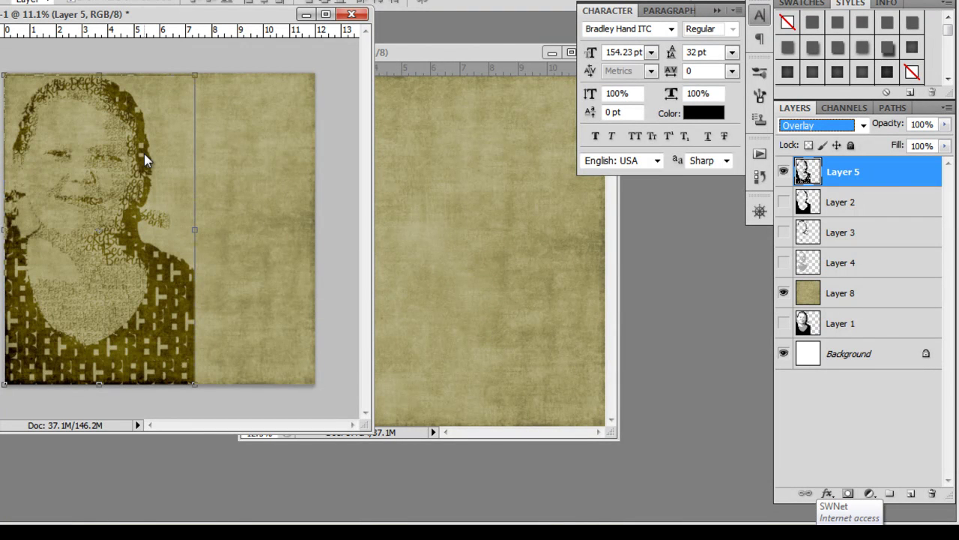
key(Down)
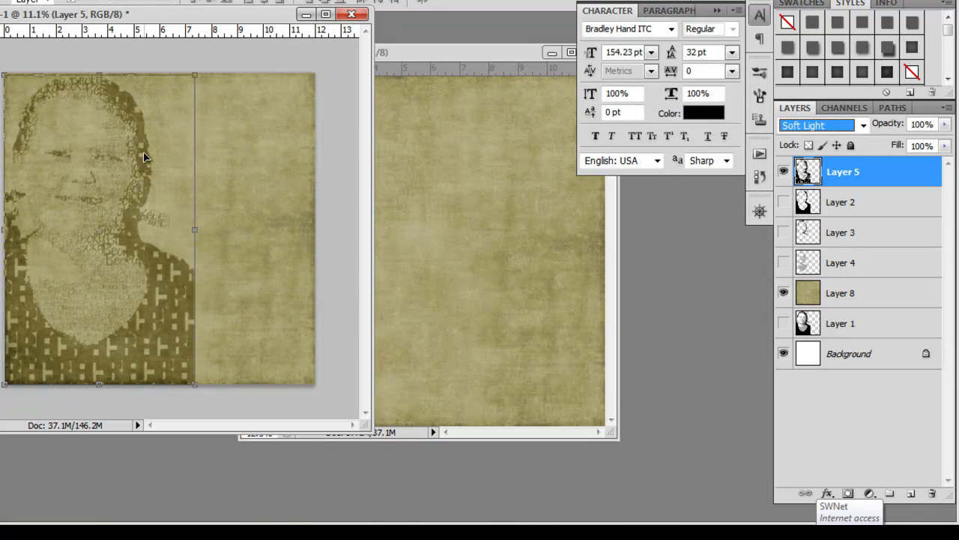
key(Up)
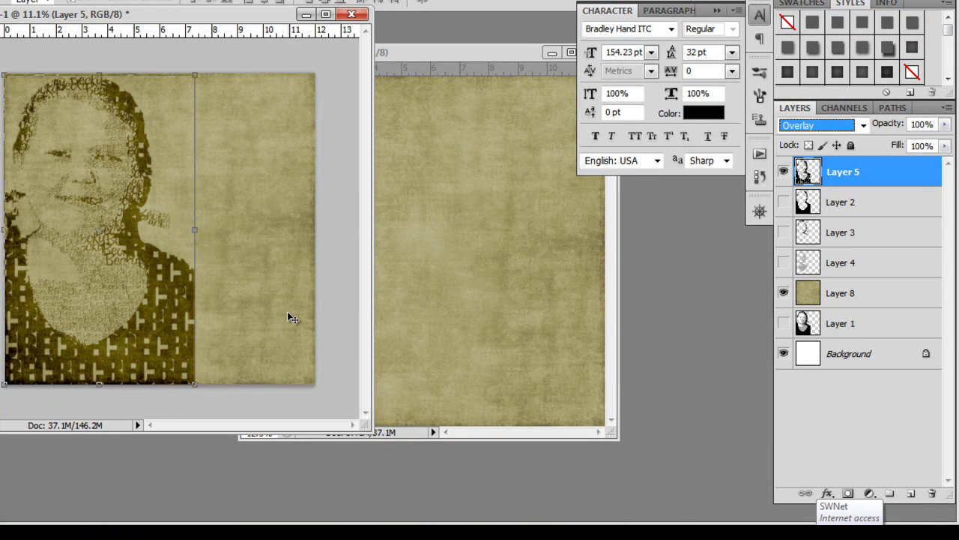
- Make the paper texture layer, Layer 8, the active layer
key(alt+bracketleft)
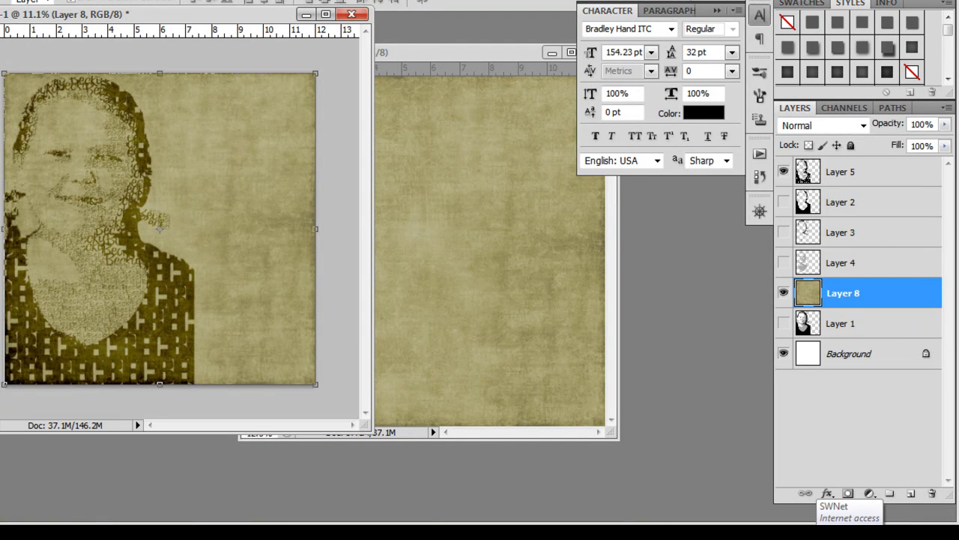
key(alt+w)
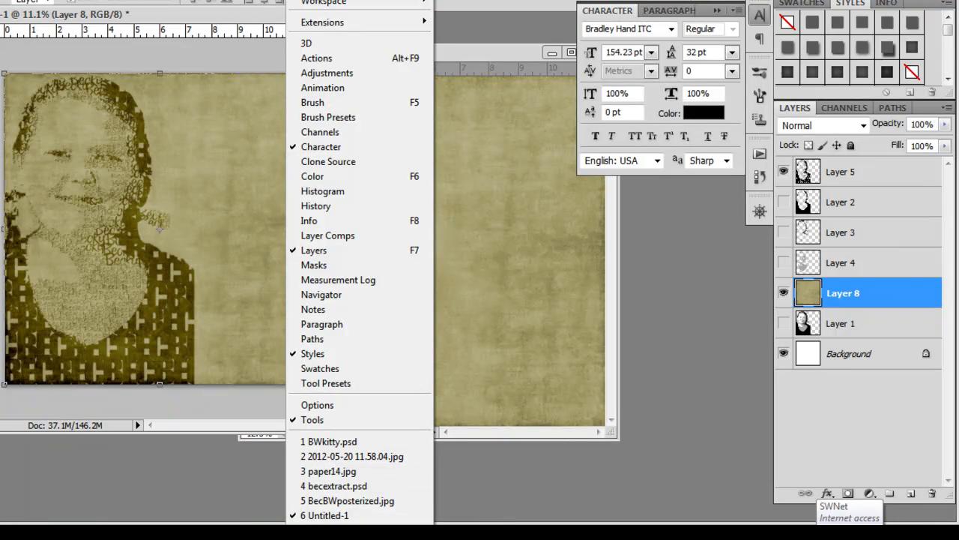
key(Escape)
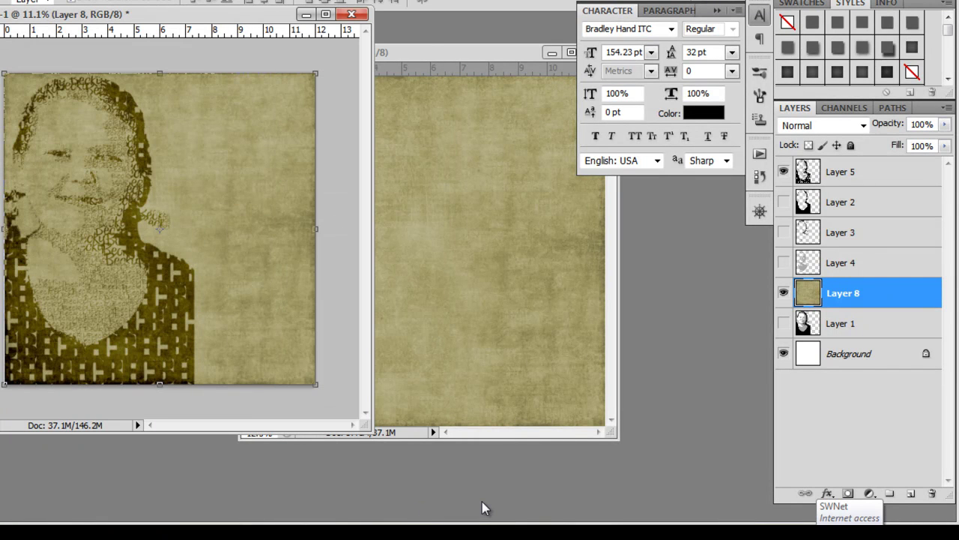